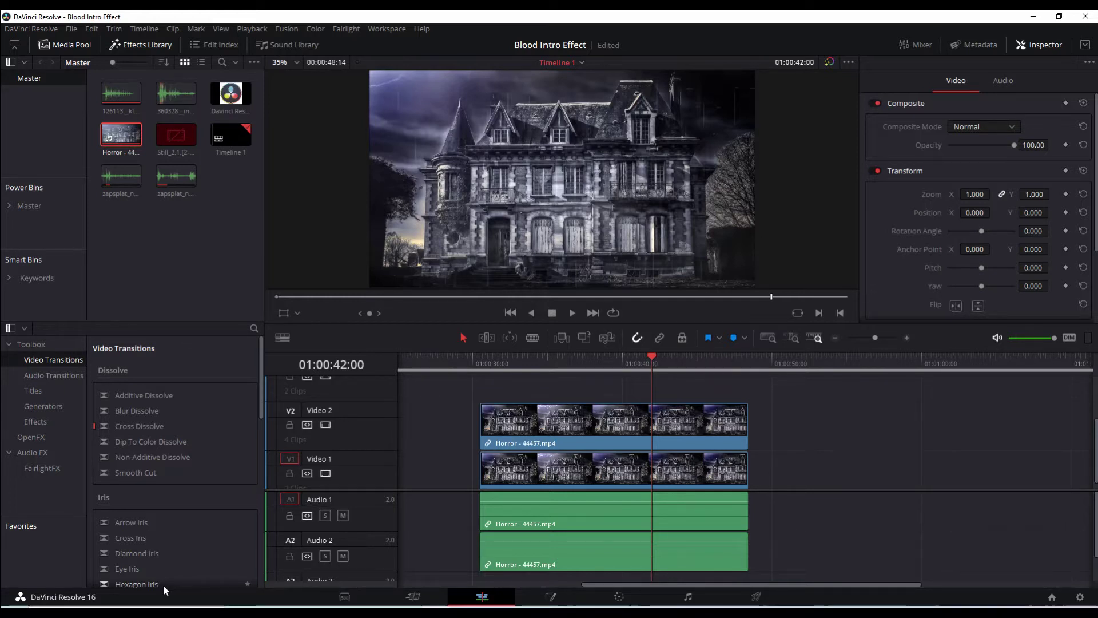
Scrub the Horror clip and bring the Effects Library to the Fusion Transitions list.
left_click_drag(589, 367, 560, 369)
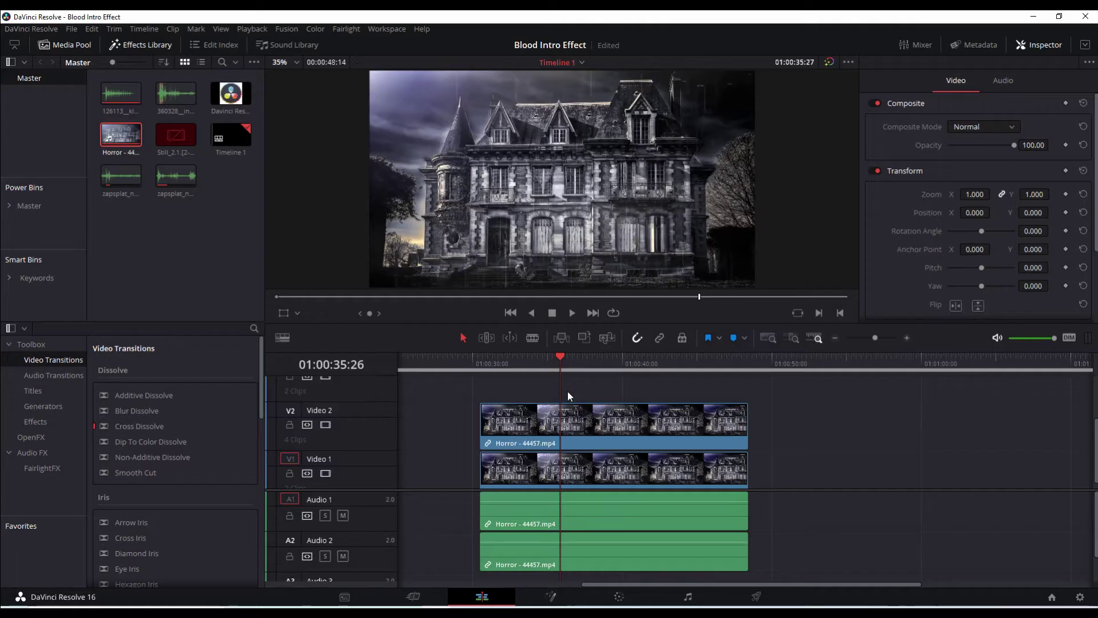
left_click(146, 47)
left_click(147, 45)
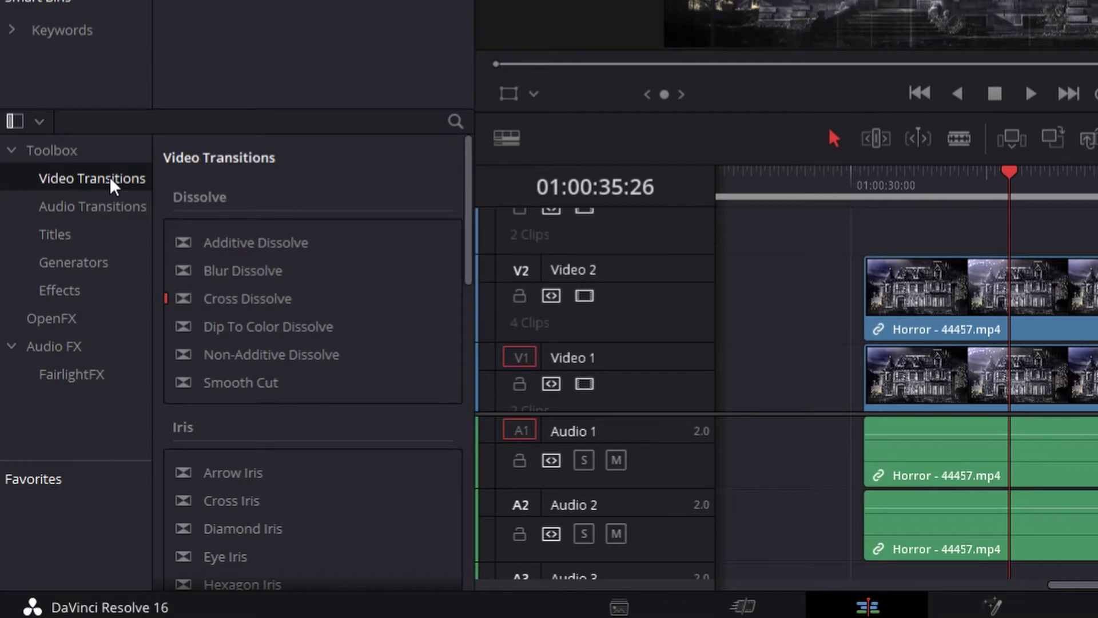
left_click_drag(465, 171, 468, 544)
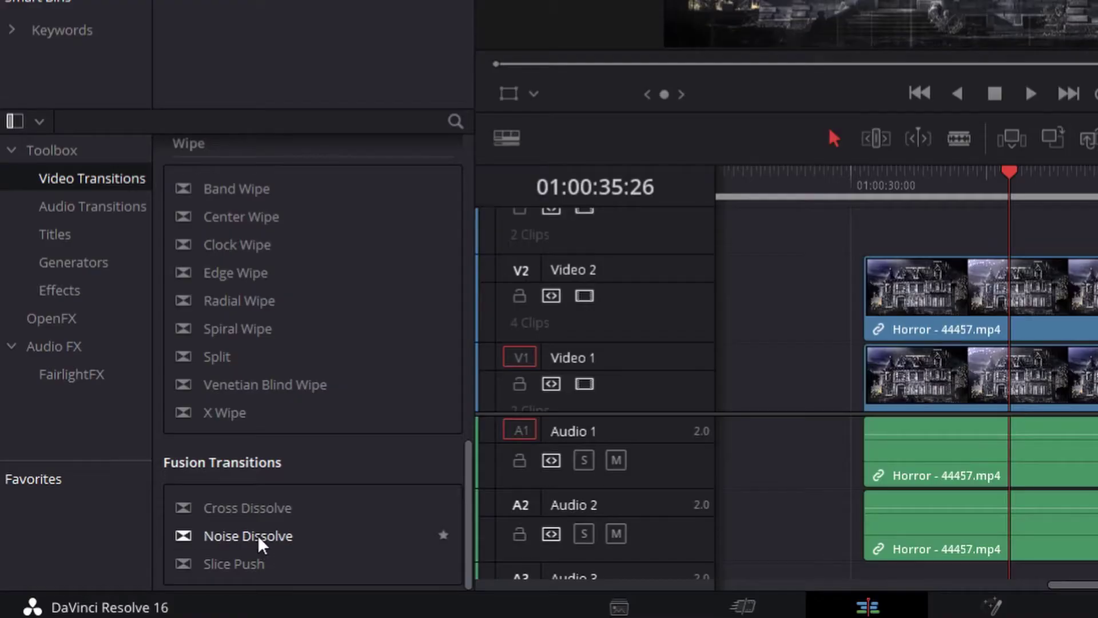
Drop Noise Dissolve onto the V1 clip's end, lengthen it leftward, and select it.
left_click_drag(259, 543, 278, 551)
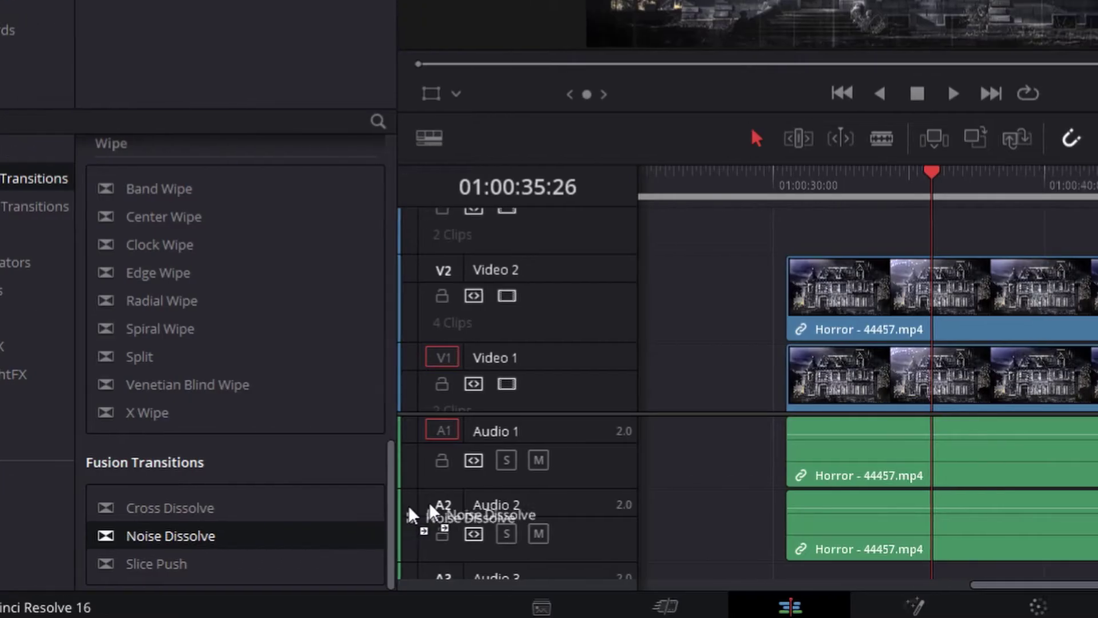
left_click_drag(412, 514, 960, 381)
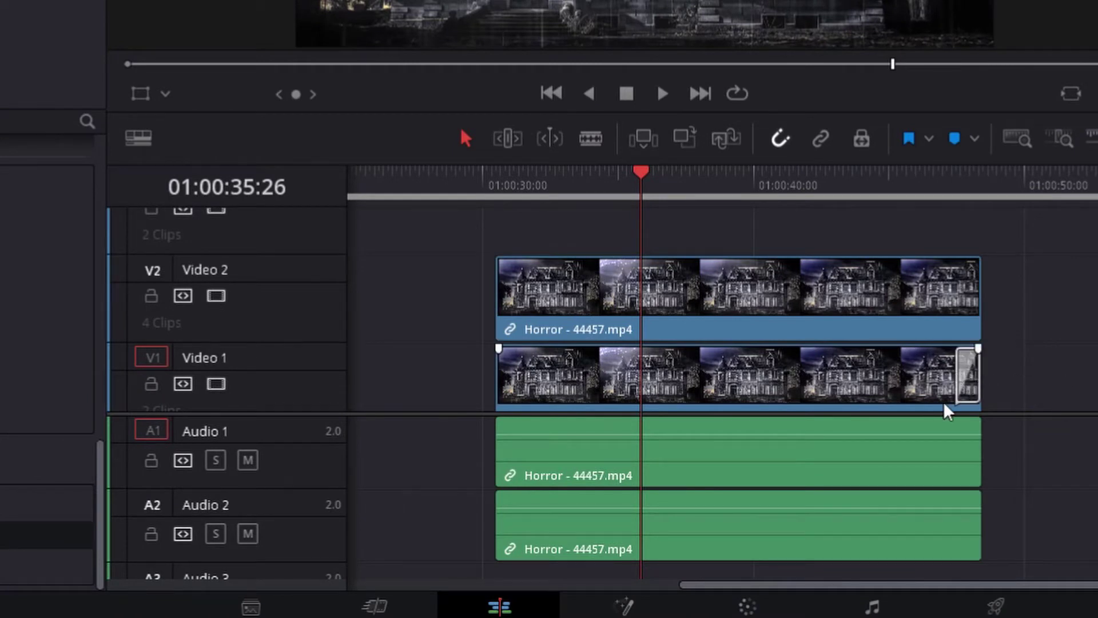
left_click_drag(958, 378, 900, 375)
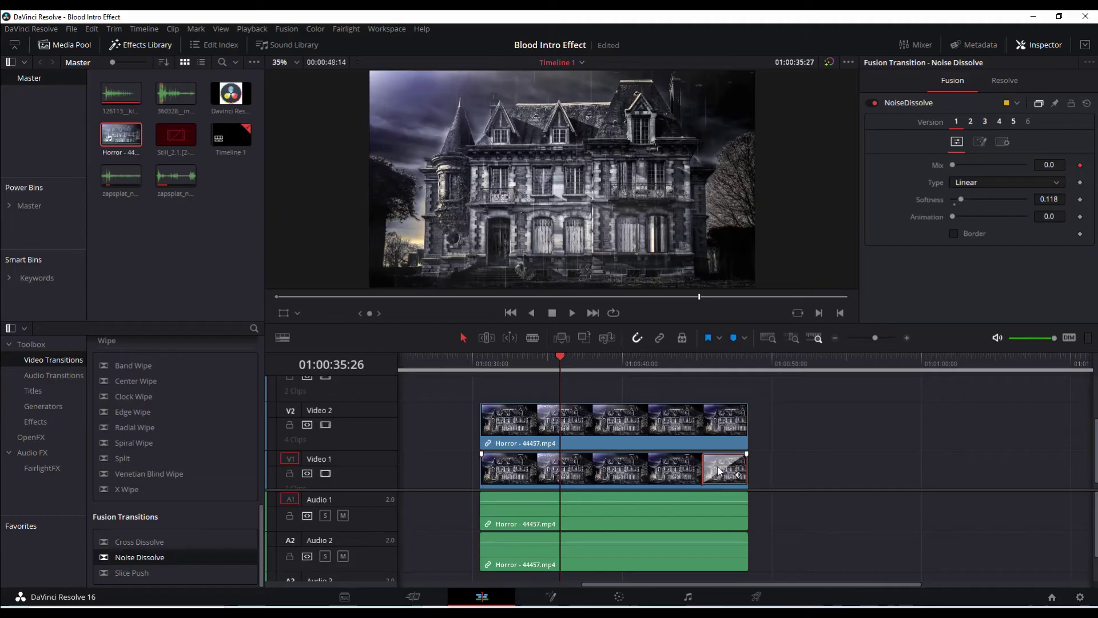
left_click(719, 470)
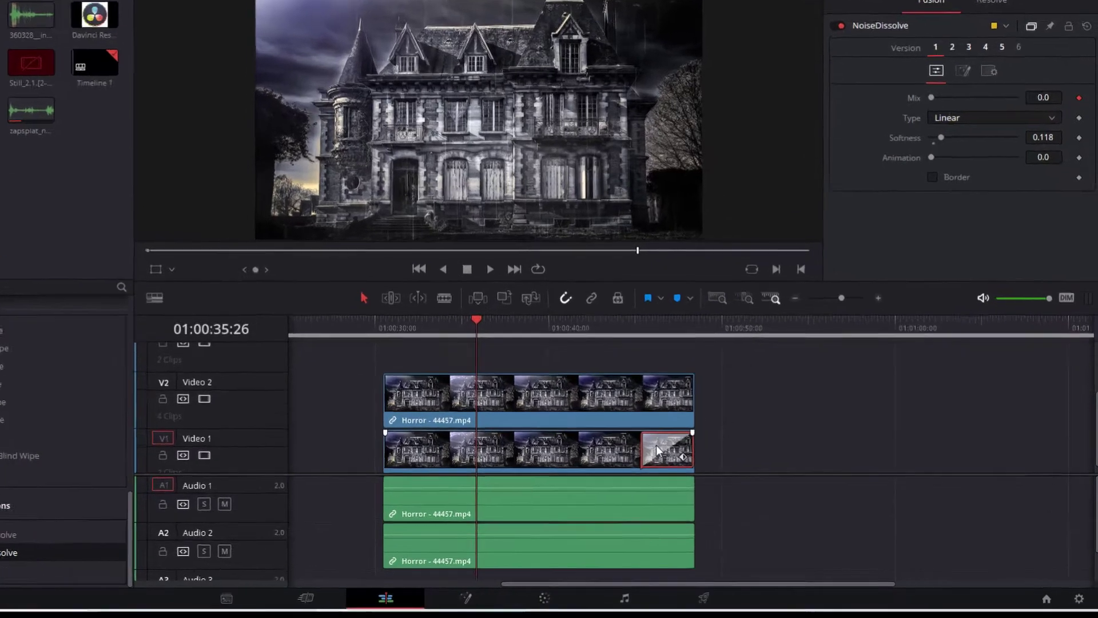
right_click(715, 465)
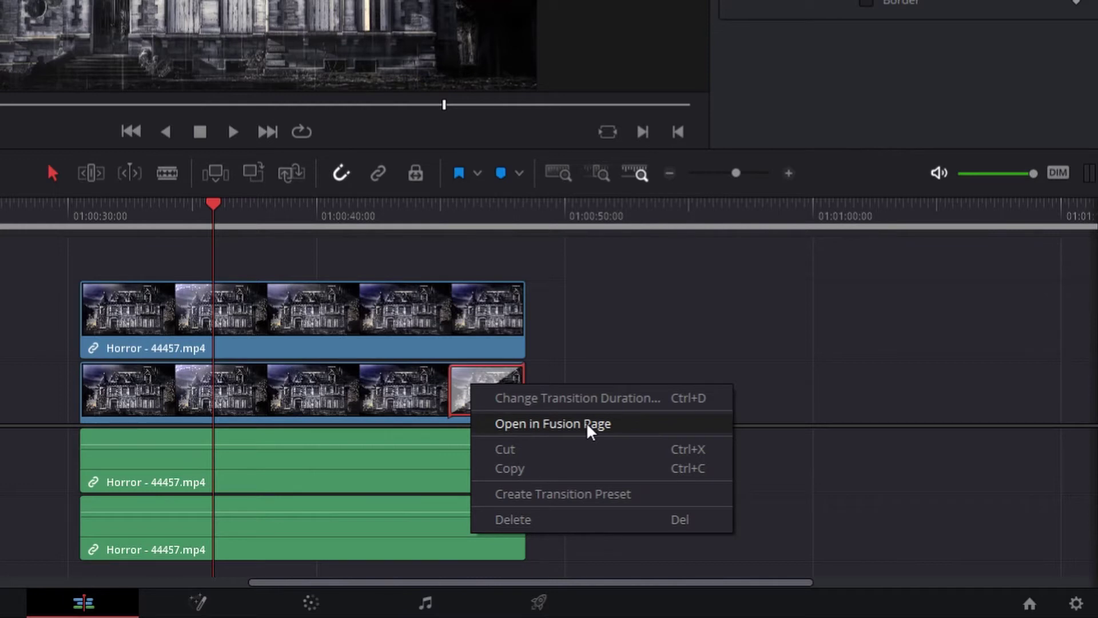
Open the transition on the Fusion page and spread MediaIn2 and MediaIn1 apart.
left_click(588, 424)
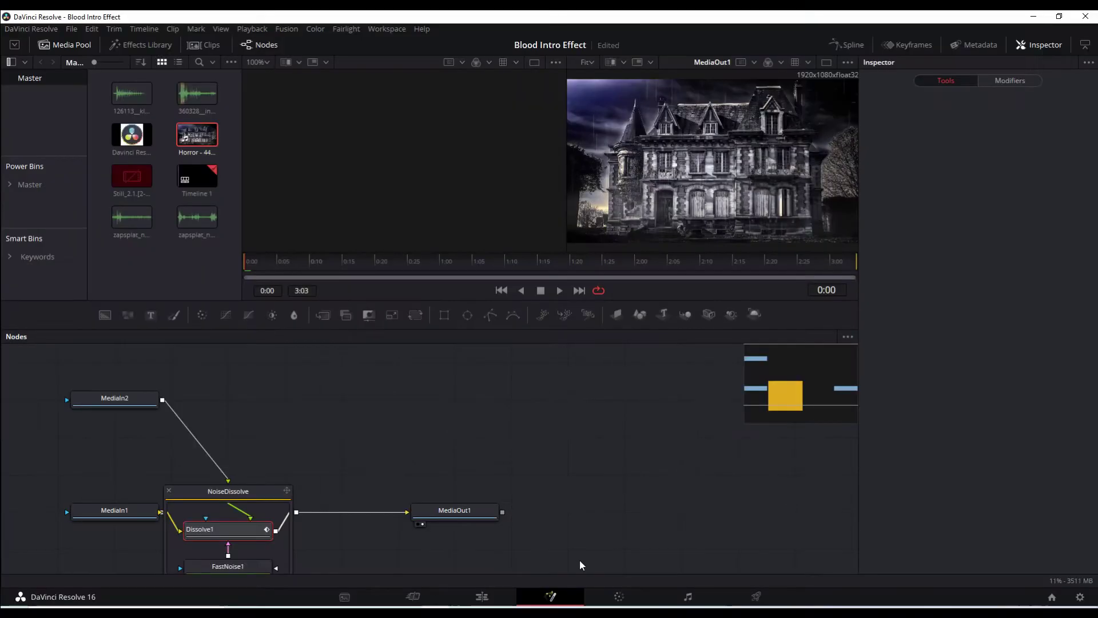
left_click_drag(522, 554, 641, 513)
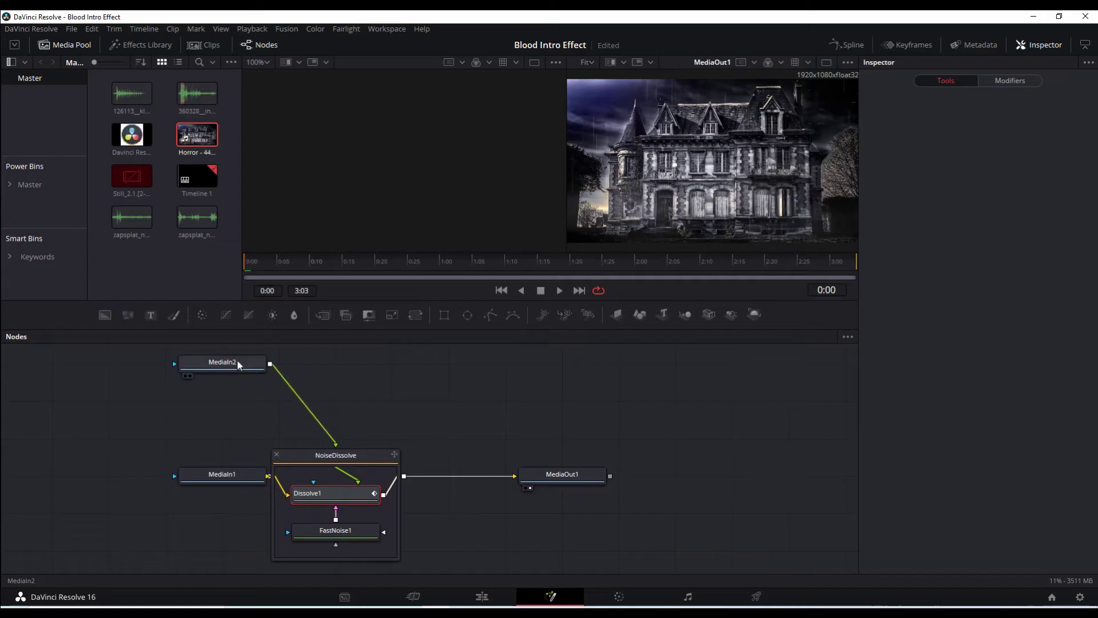
left_click_drag(238, 364, 342, 377)
left_click_drag(230, 477, 159, 472)
left_click(335, 530)
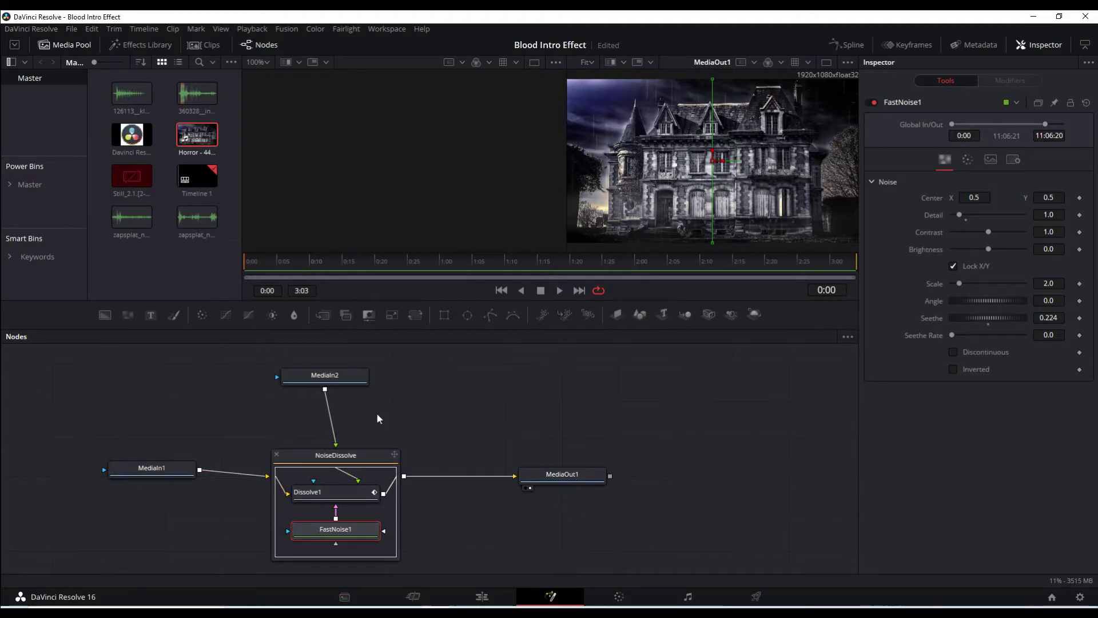
Nudge MediaIn2 and display it in the left viewer.
left_click_drag(364, 401, 345, 379)
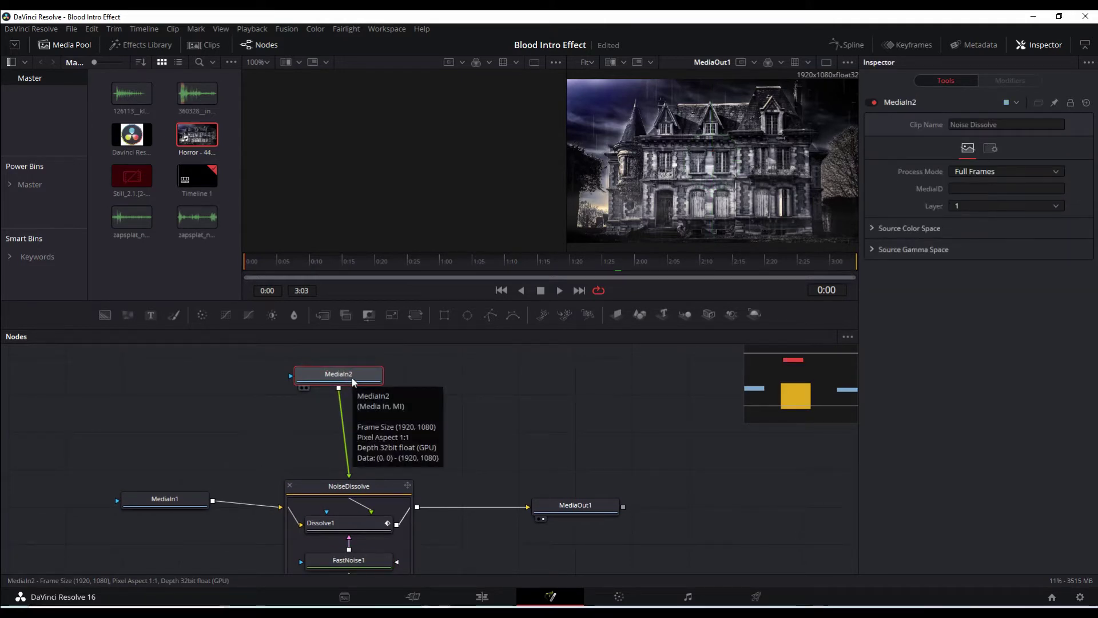
key("1")
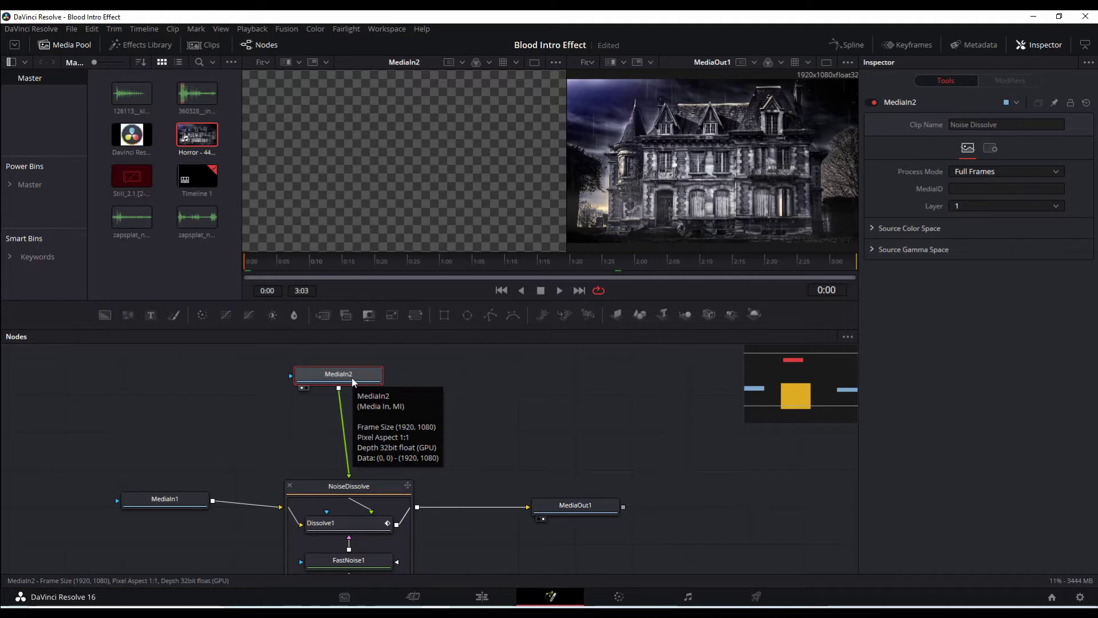
key("shift+space")
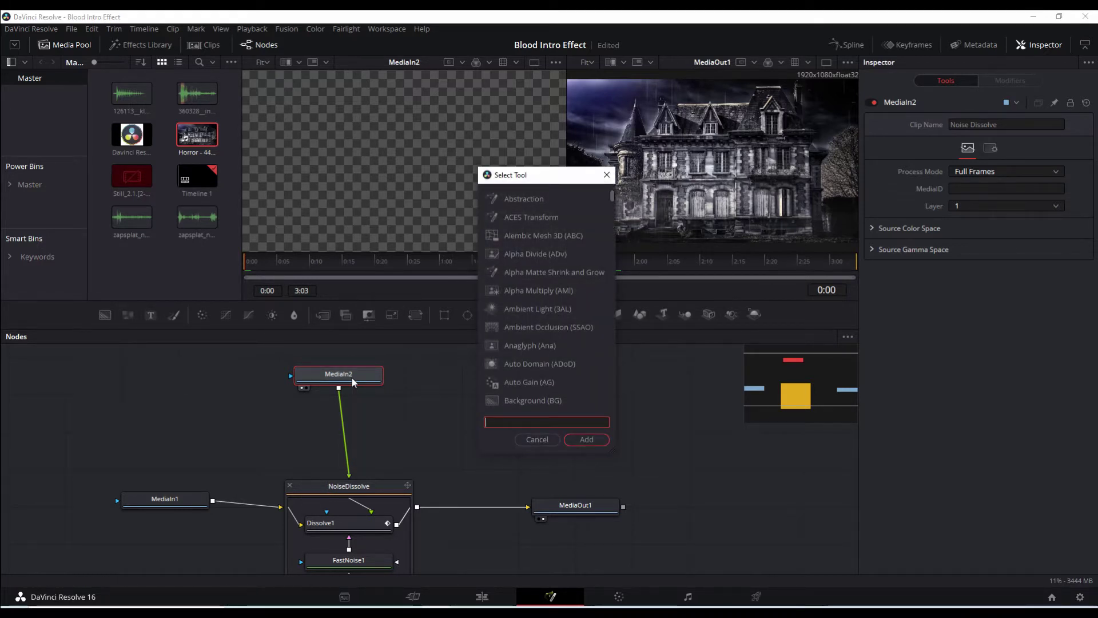
left_click(537, 439)
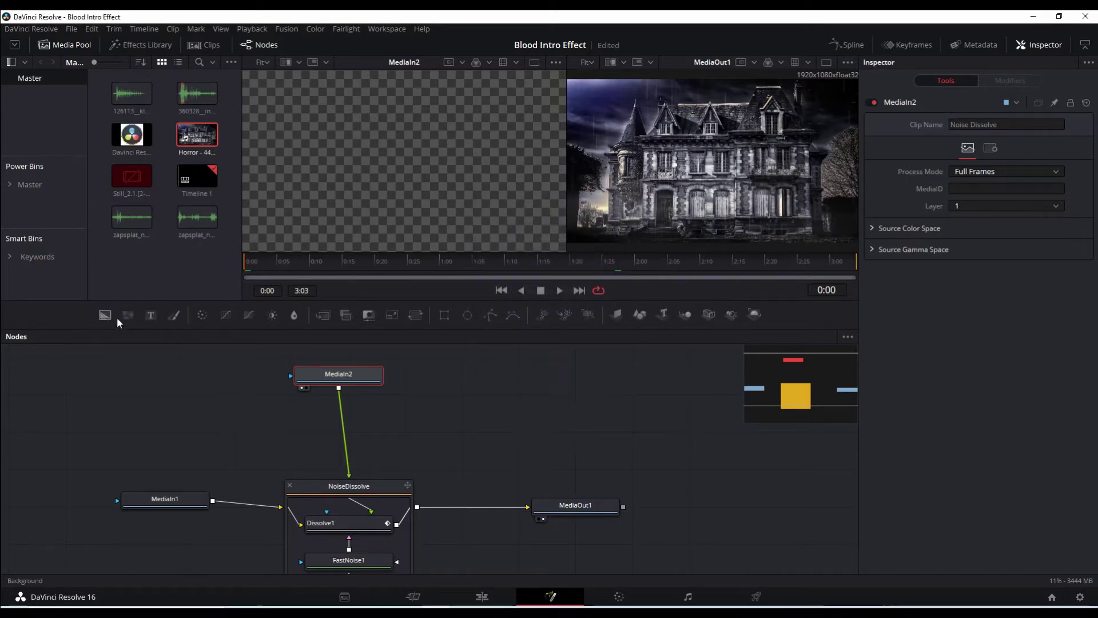
Insert a Brightness Contrast node after MediaIn2, placed between it and NoiseDissolve.
left_click(274, 314)
left_click_drag(239, 387, 365, 452)
left_click(358, 378)
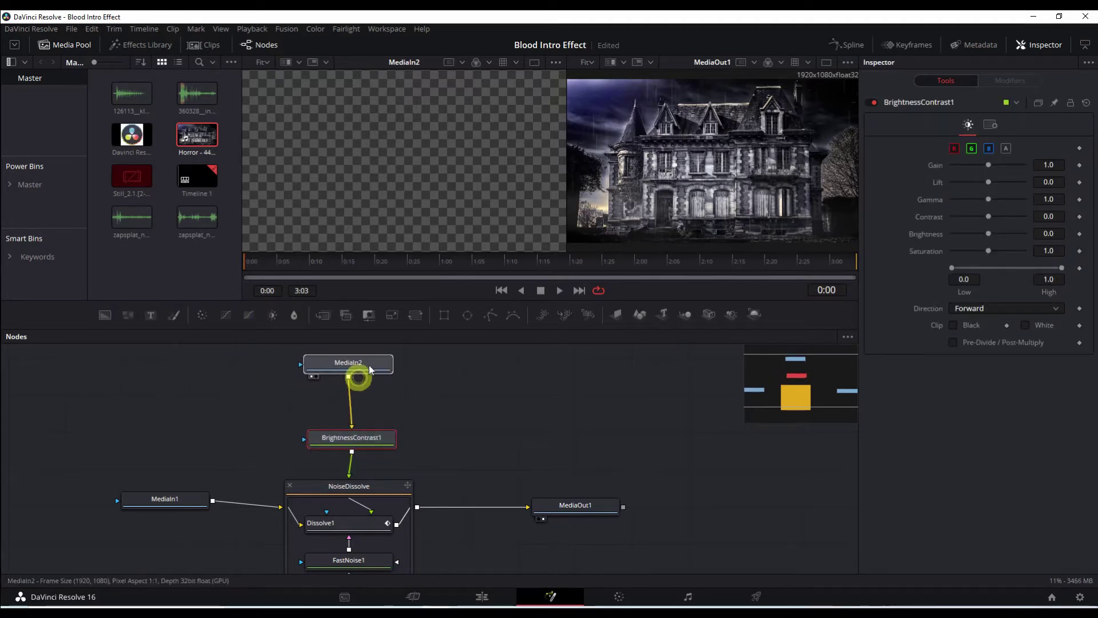
key("shift+space")
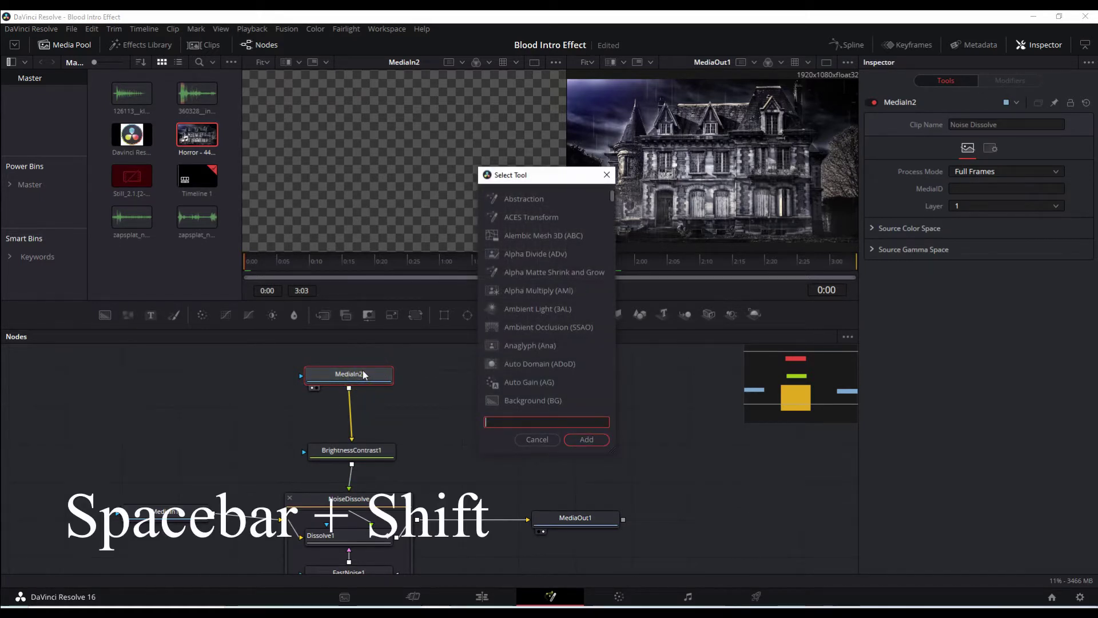
Search 'color' and insert a Color Gain node between MediaIn2 and BrightnessContrast1.
type("color")
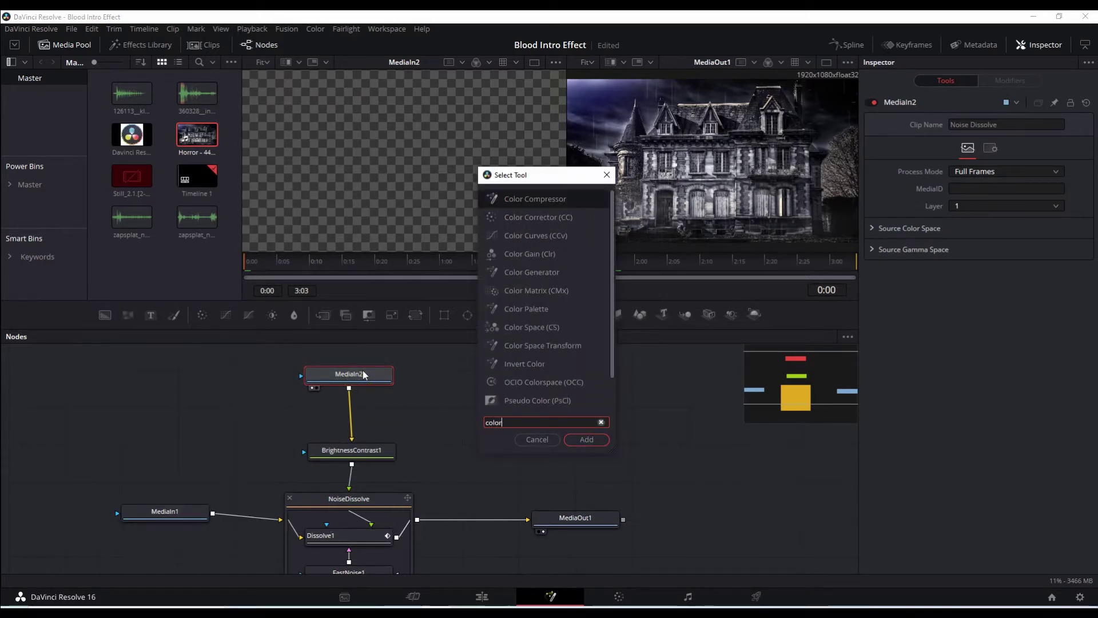
left_click(516, 253)
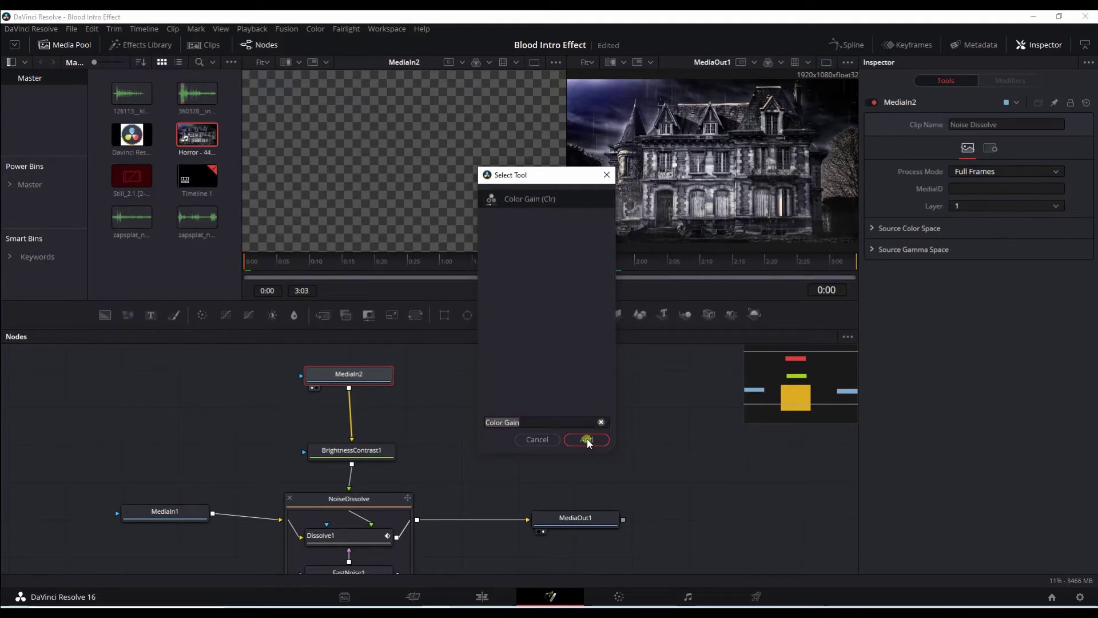
left_click(586, 440)
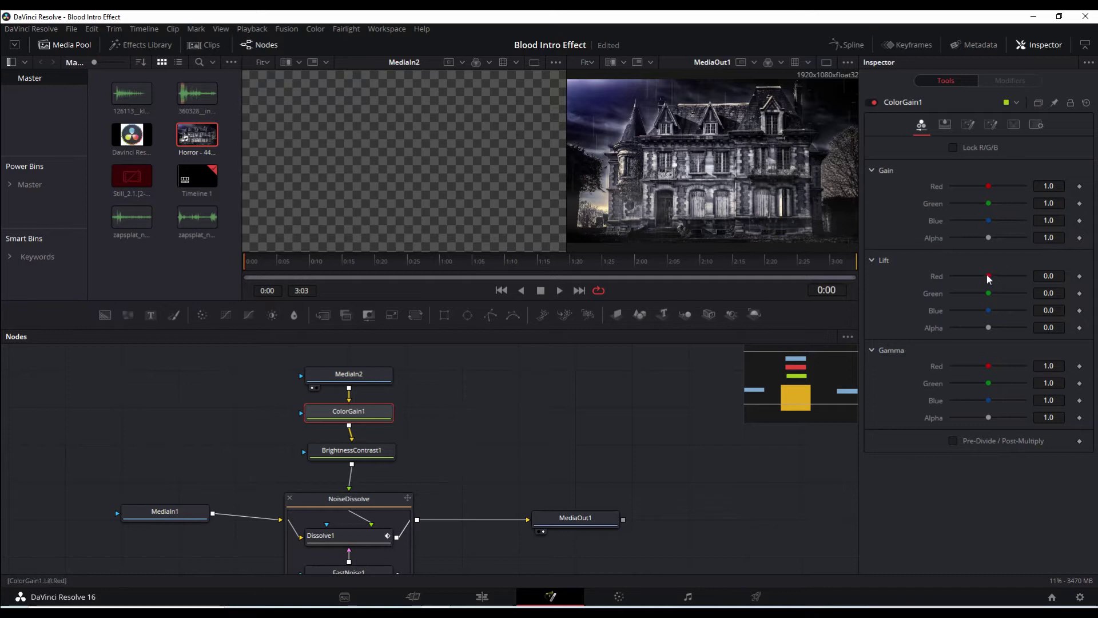
left_click(670, 266)
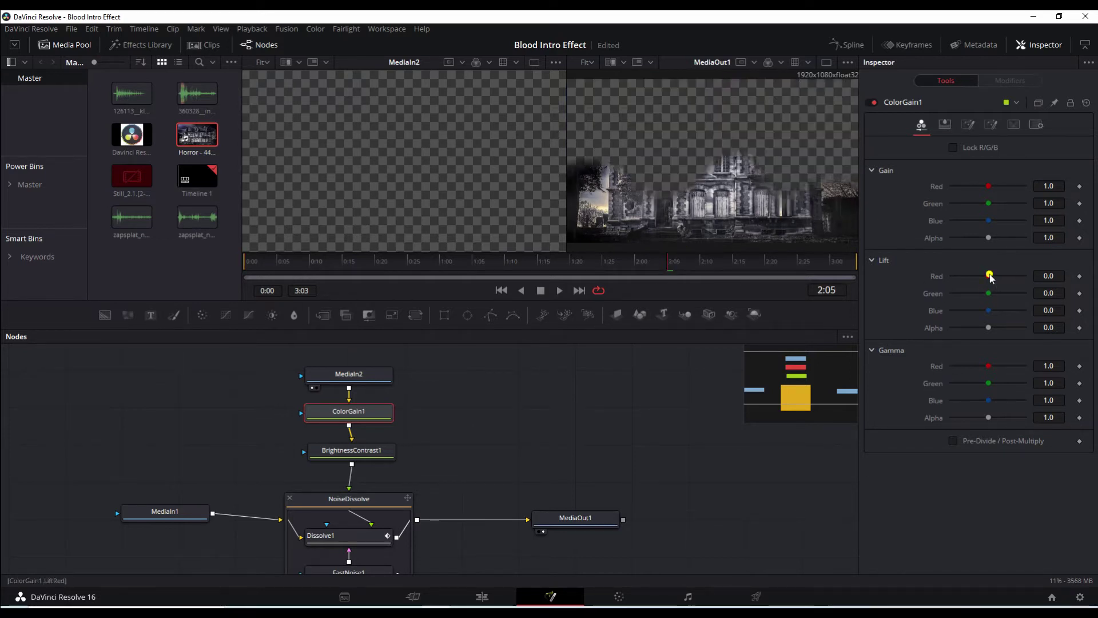
Raise ColorGain1's red Lift to 1.0 for a blood-red tint.
left_click_drag(989, 275, 1038, 276)
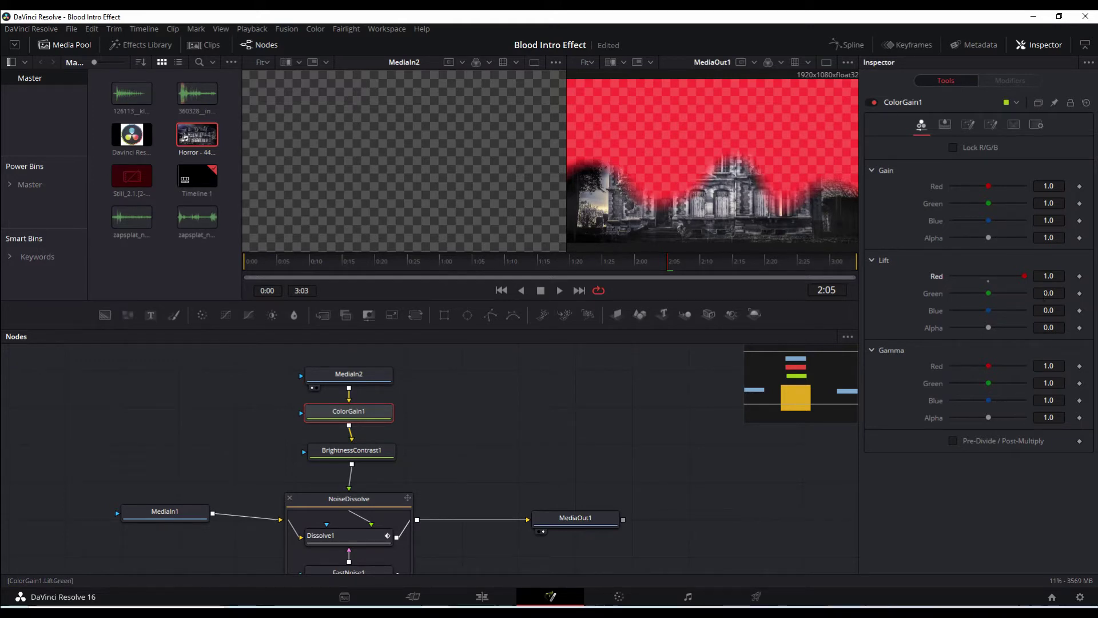
left_click(361, 456)
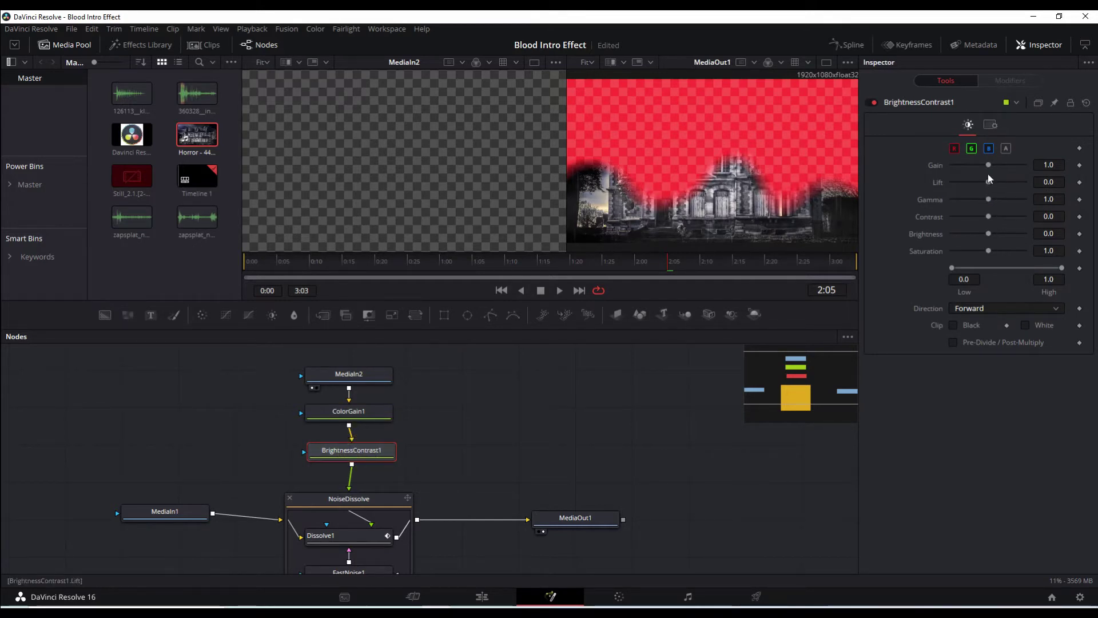
Set BrightnessContrast1 gain to 0.83, reset gamma and lift, and preview from 1:12.
left_click_drag(989, 165, 997, 197)
double_click(988, 203)
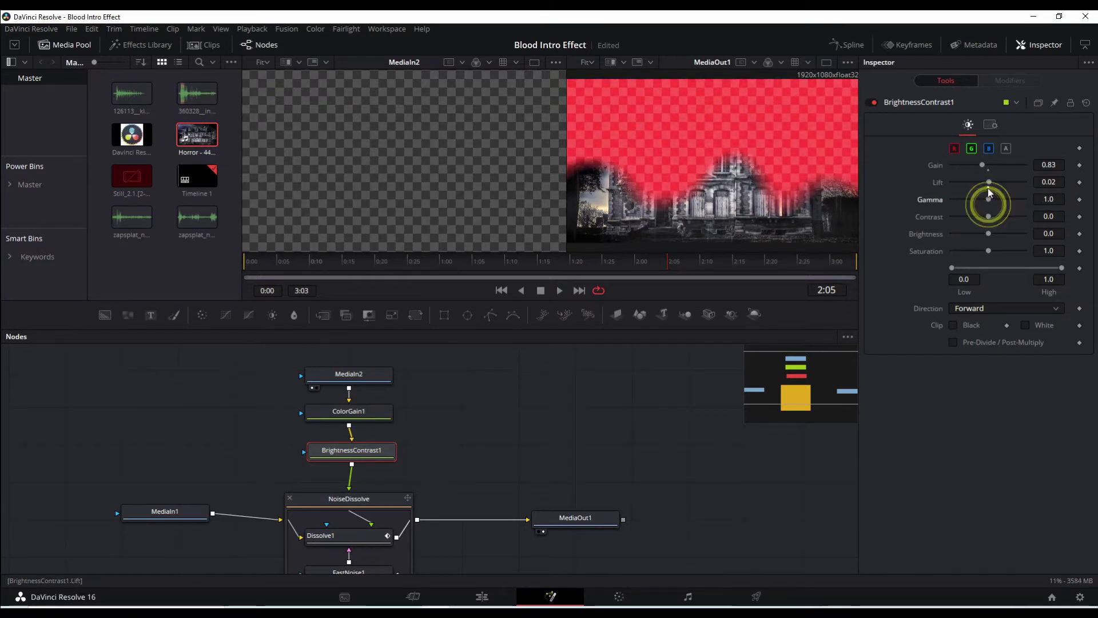
double_click(987, 186)
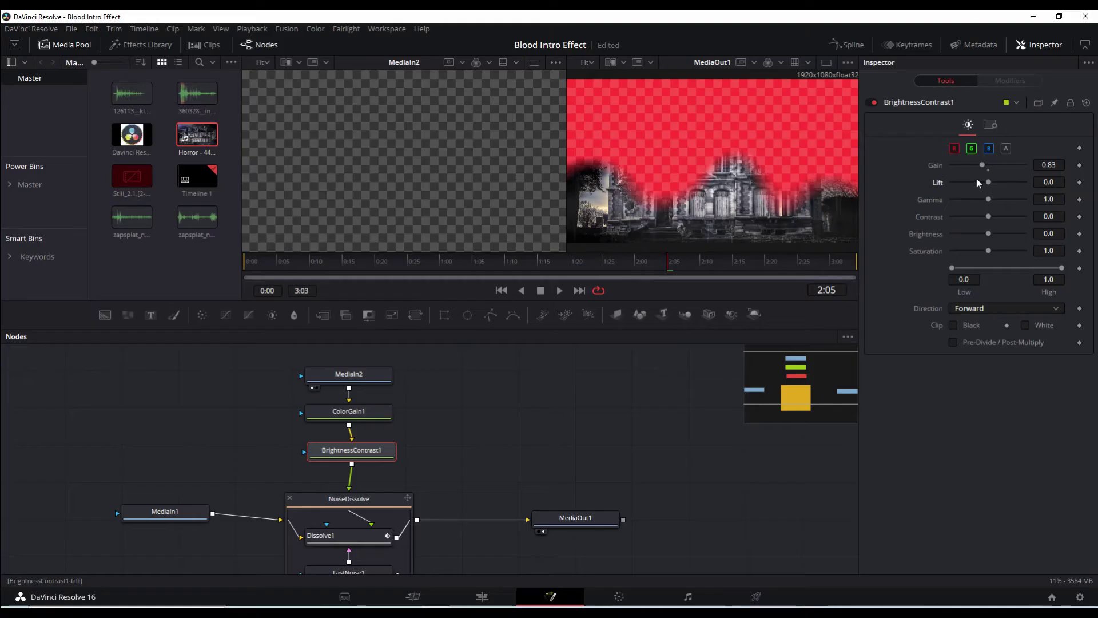
left_click(523, 263)
key("space")
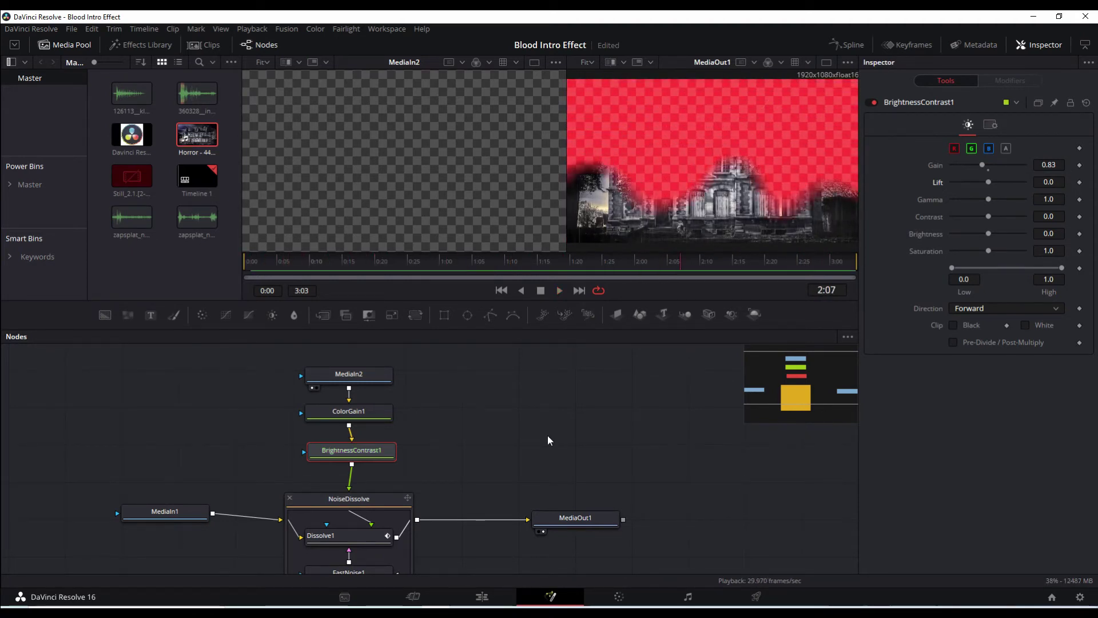
left_click(482, 597)
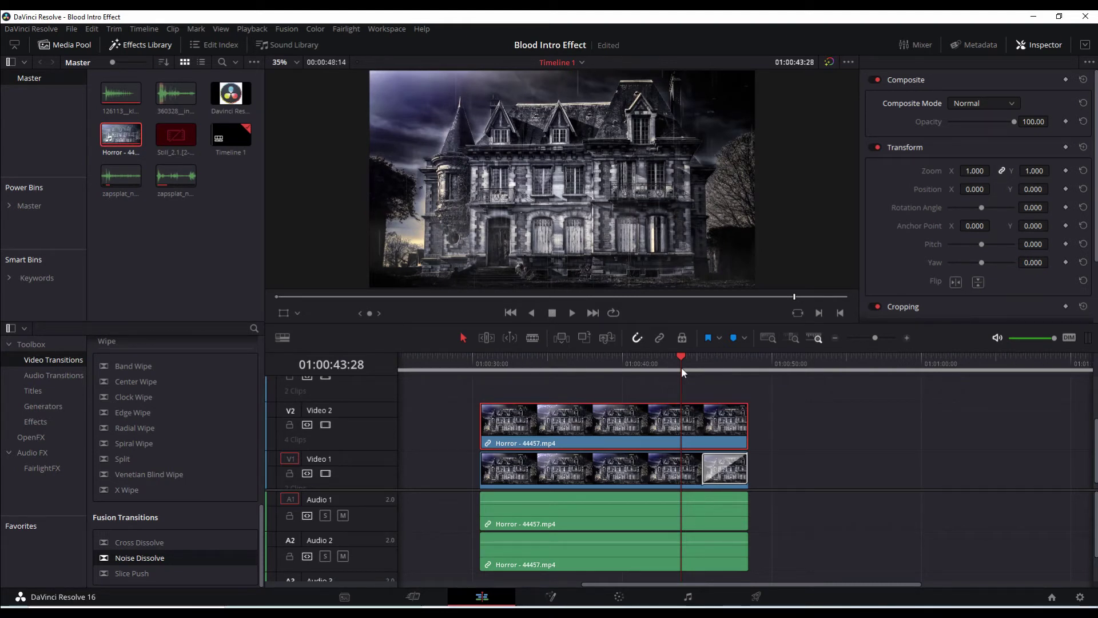
Play the Edit timeline through the Horror clip's ending transition, then stop.
key("space")
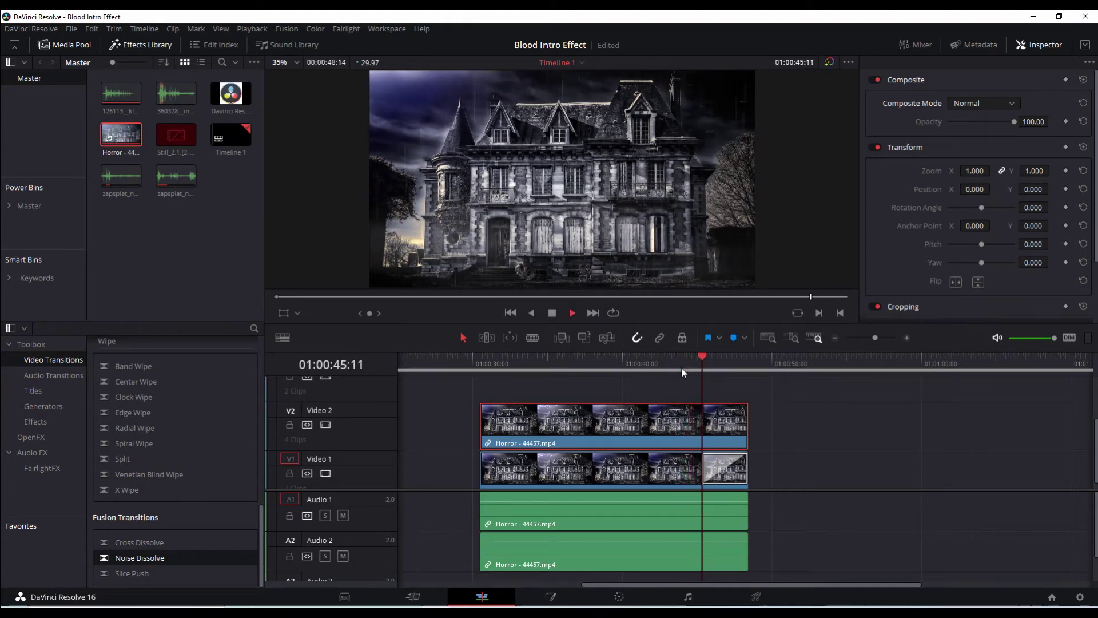
key("space")
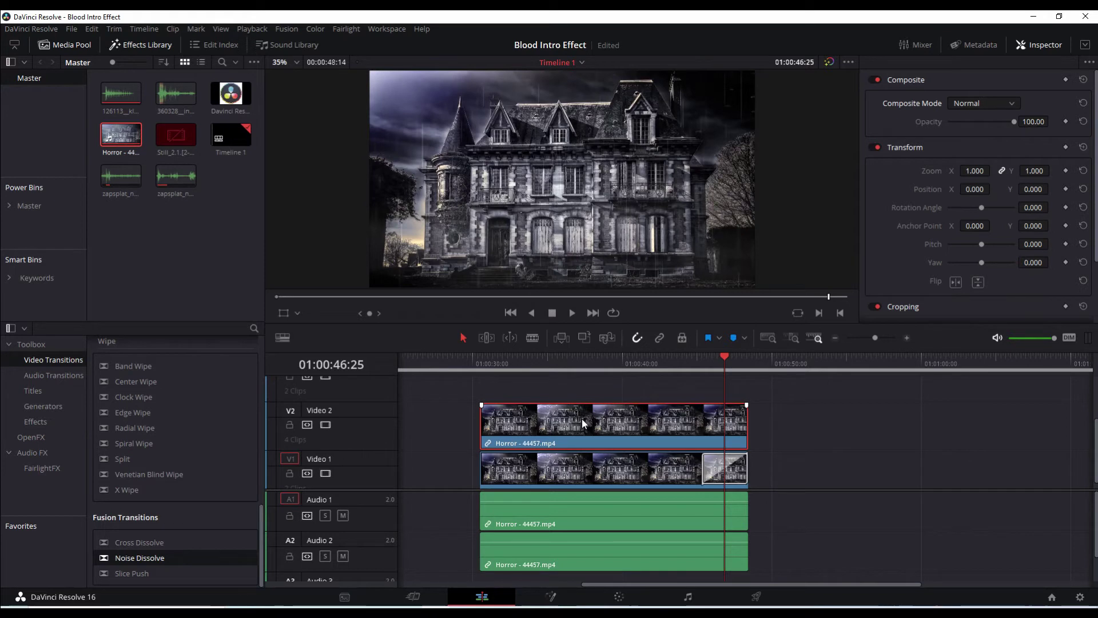
Set the Video 2 Horror clip's Inspector composite mode to Darken.
left_click(595, 472)
left_click(984, 105)
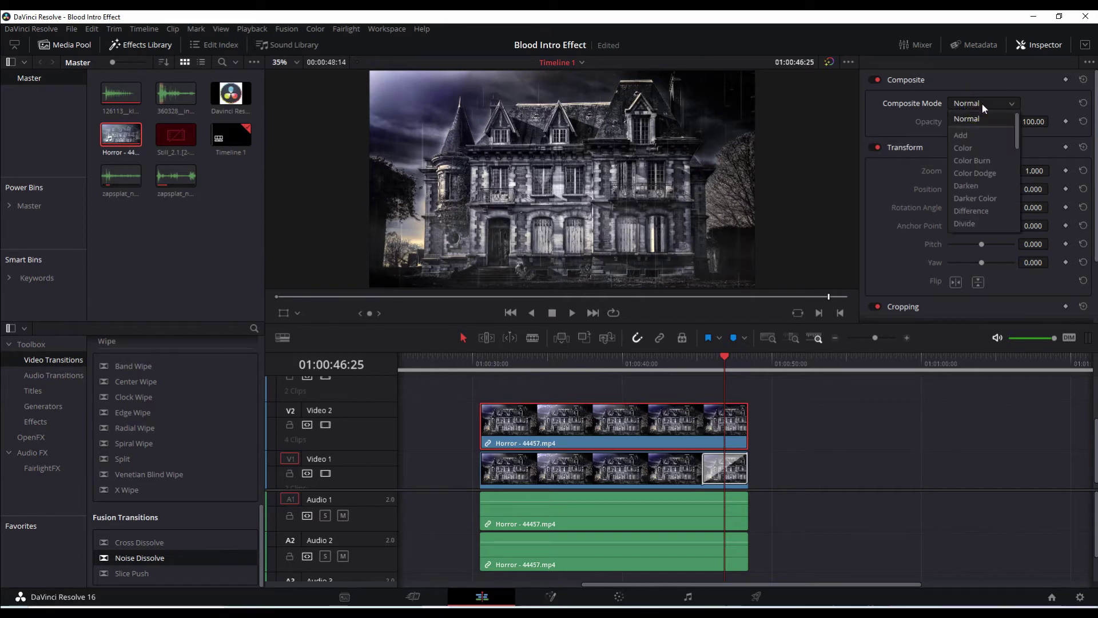
left_click(996, 184)
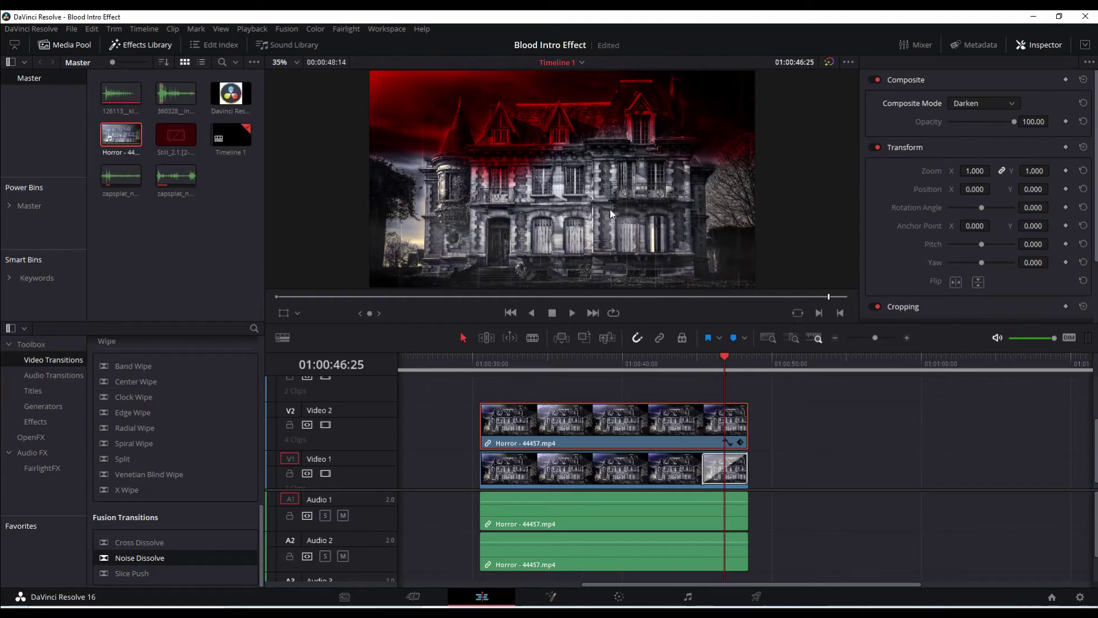
Compare the V1 and V2 clips' blending and play back from 01:00:42:21.
left_click(662, 481)
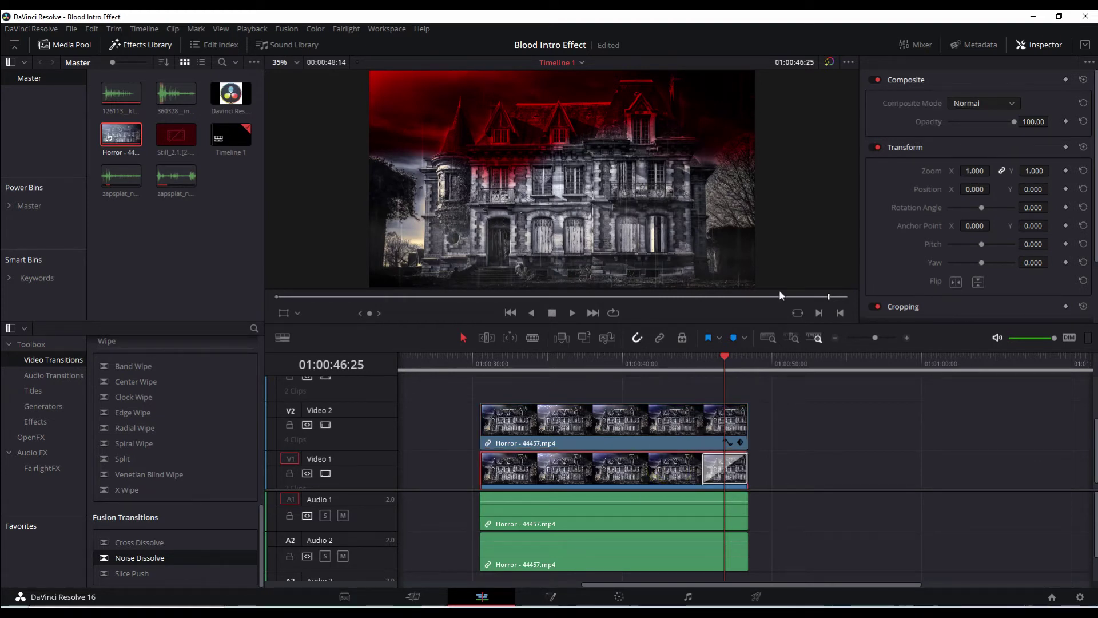
left_click(685, 423)
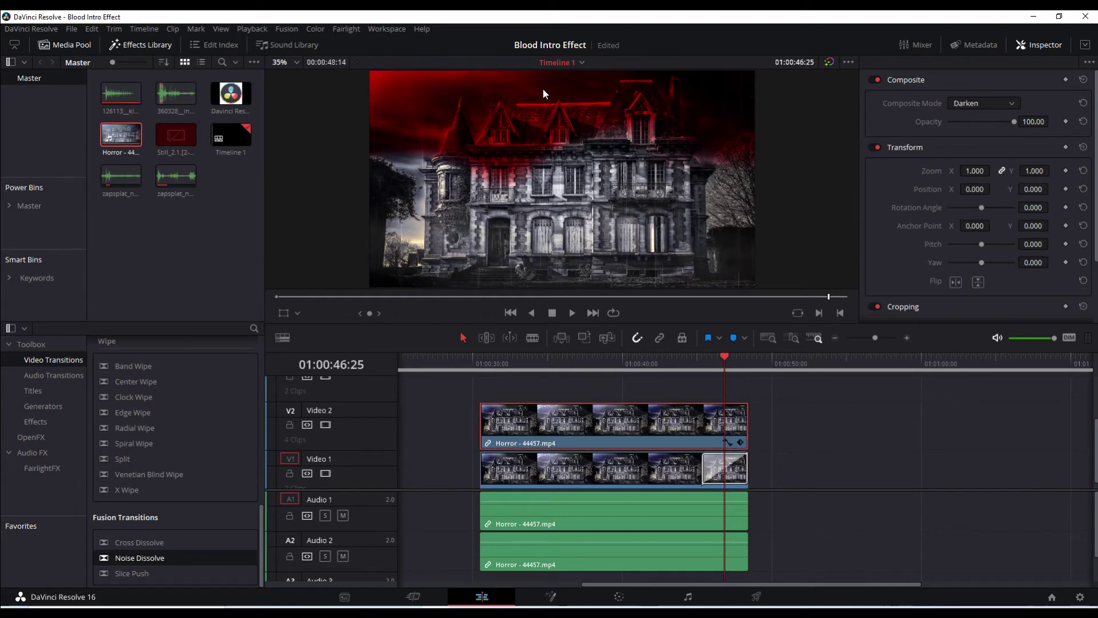
left_click(663, 364)
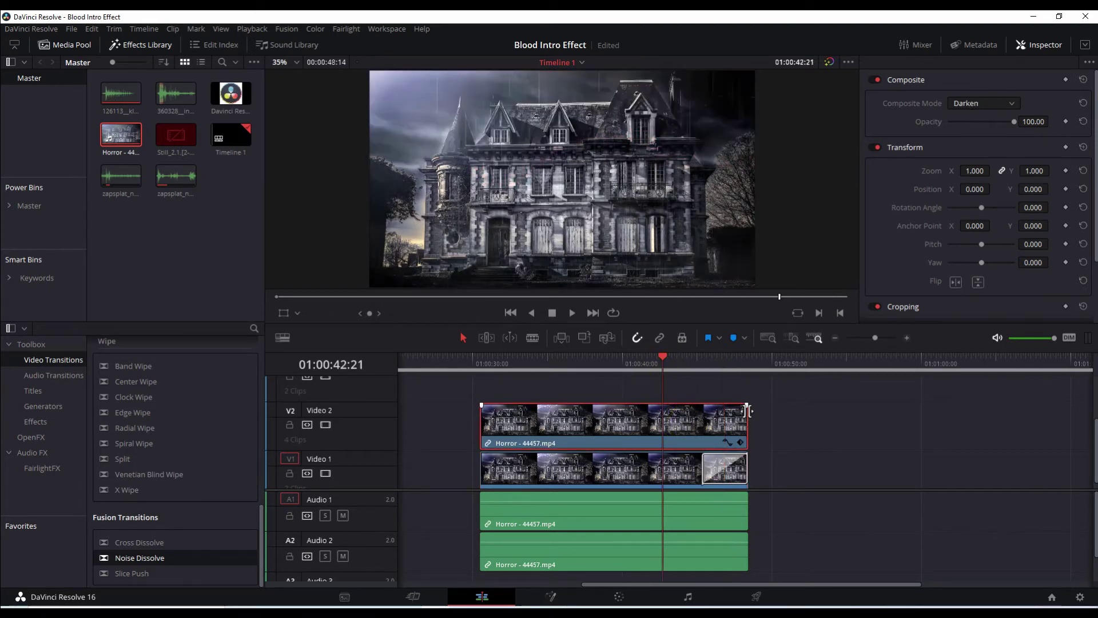
key("space")
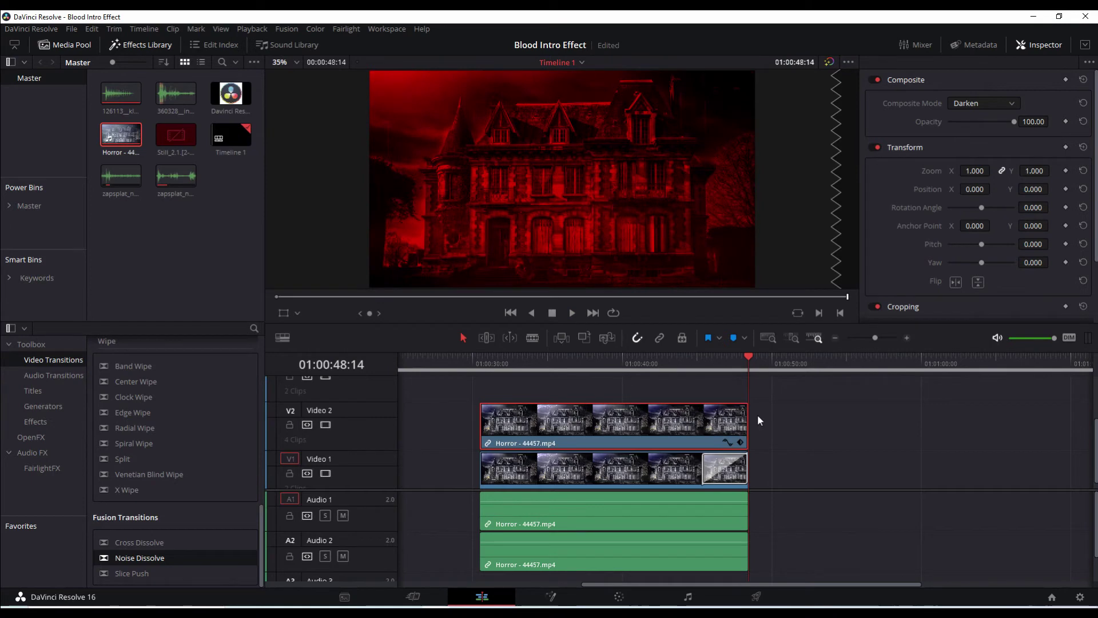
Park the playhead inside the transition and select Noise Dissolve on V1.
left_click(708, 371)
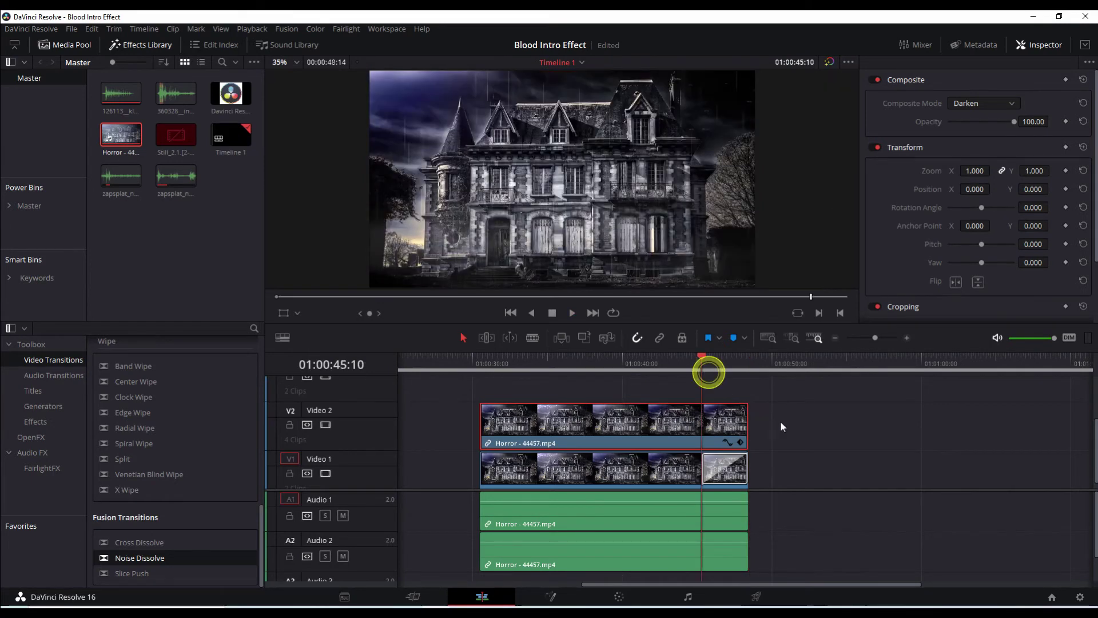
left_click(720, 371)
left_click(723, 474)
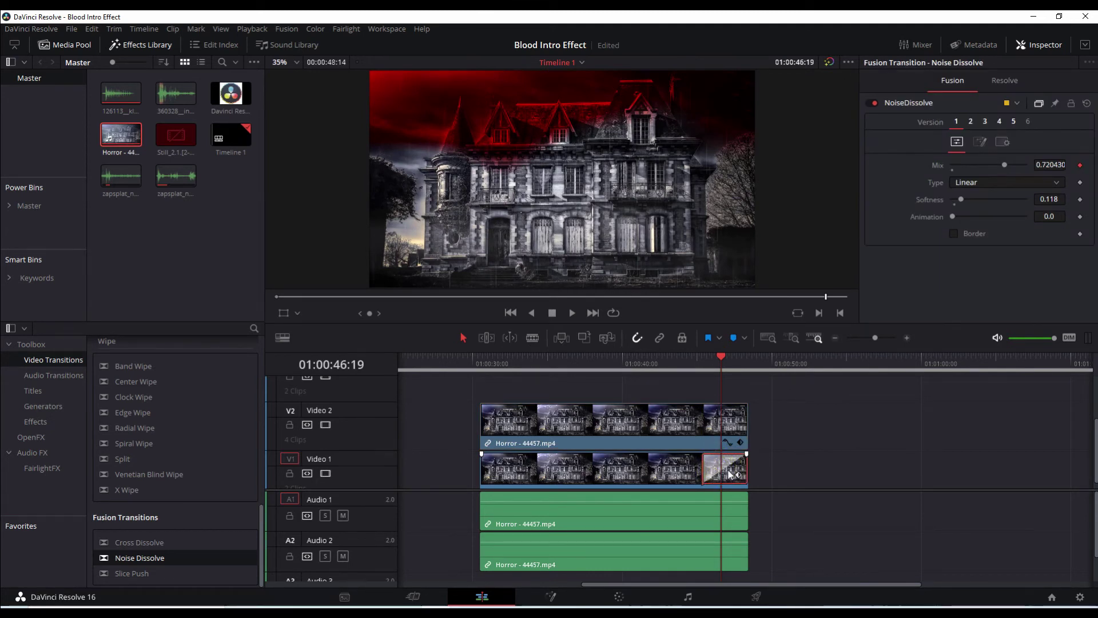
Try a higher noise Detail in the Noise tab, then set Detail and Seethe to 0.
left_click(980, 143)
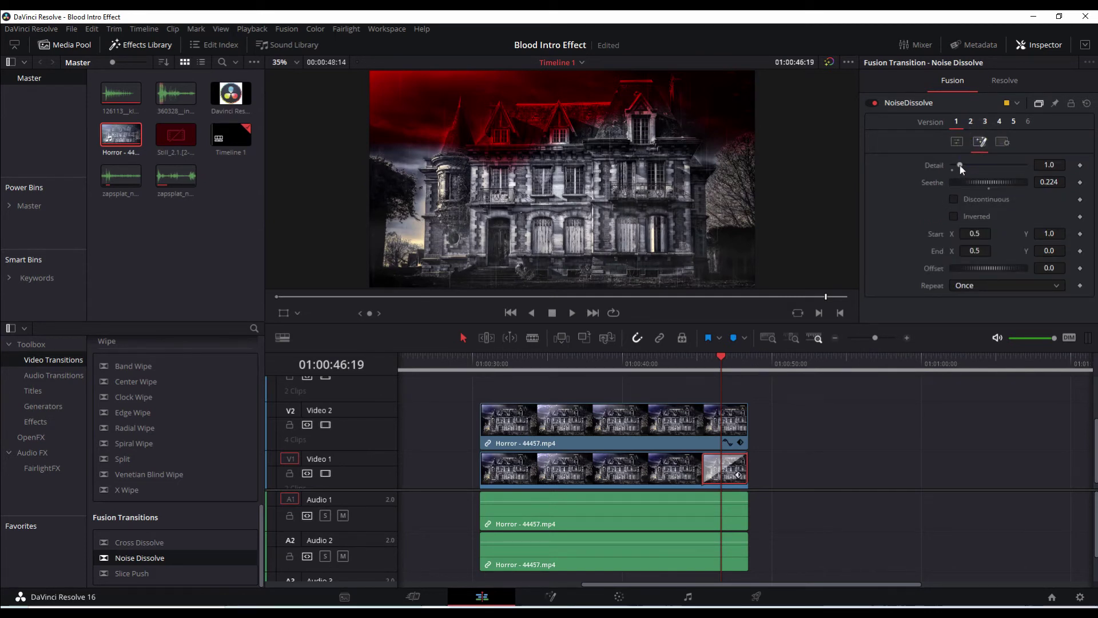
left_click_drag(961, 167, 1014, 186)
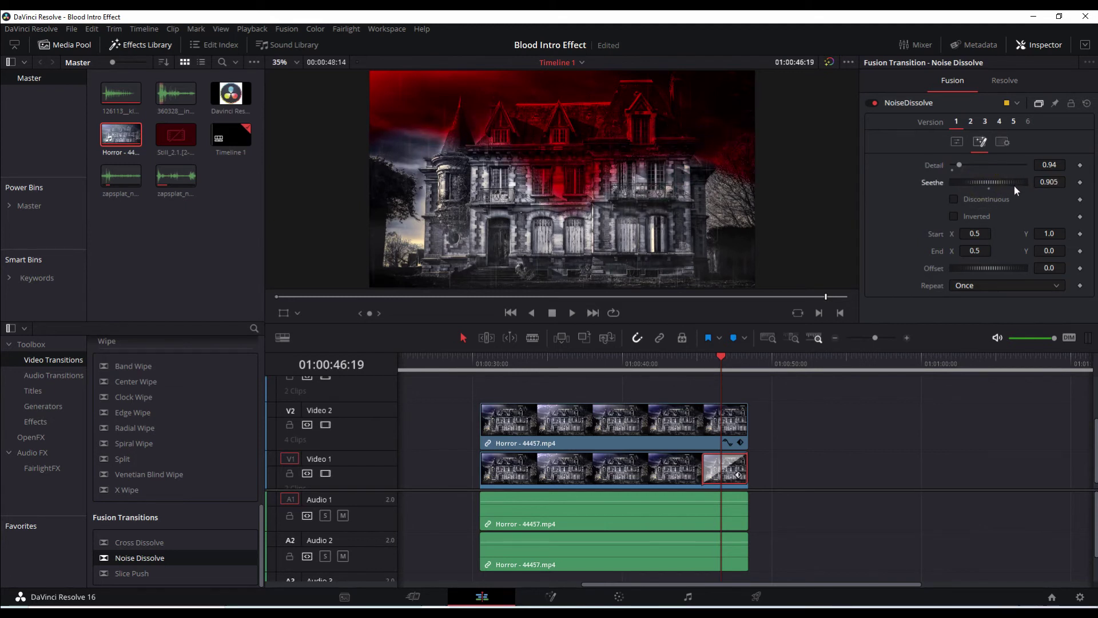
key("space")
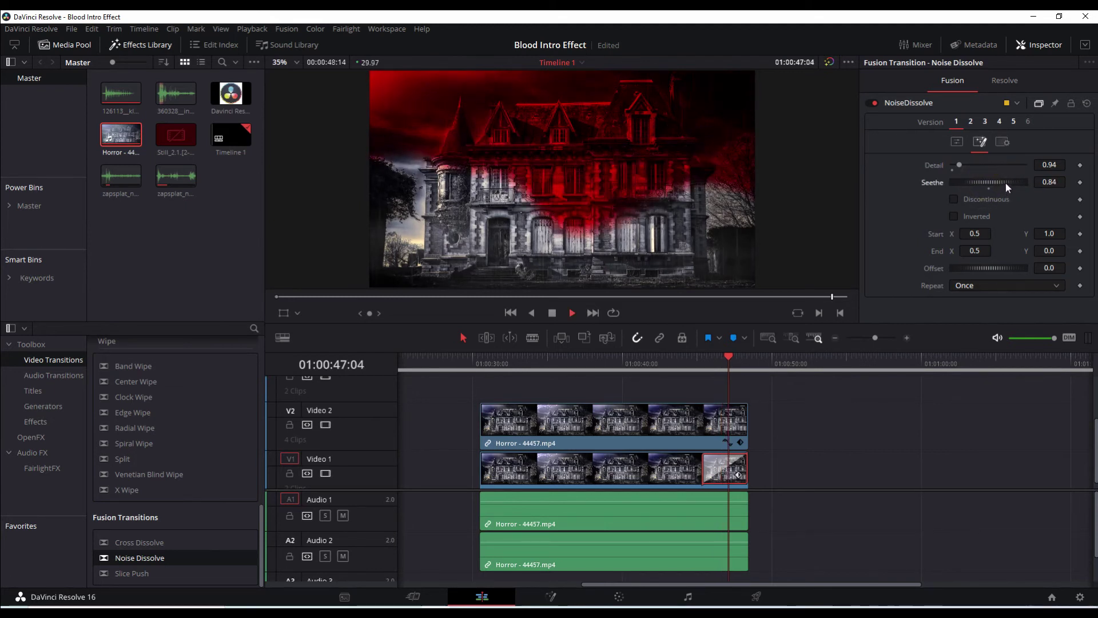
key("space")
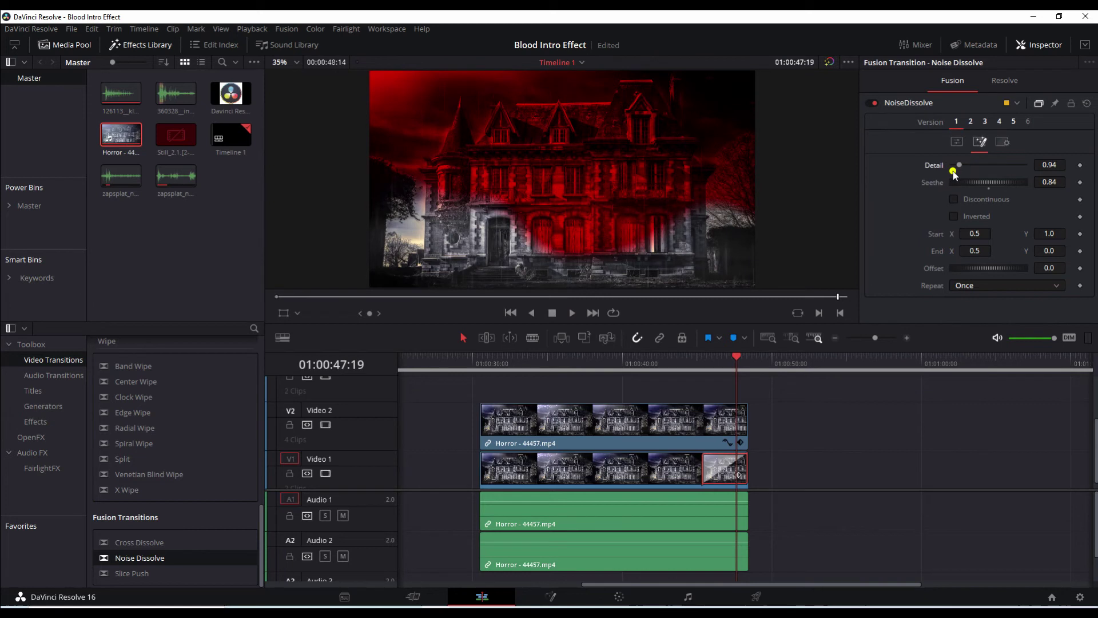
left_click_drag(956, 167, 941, 168)
double_click(988, 183)
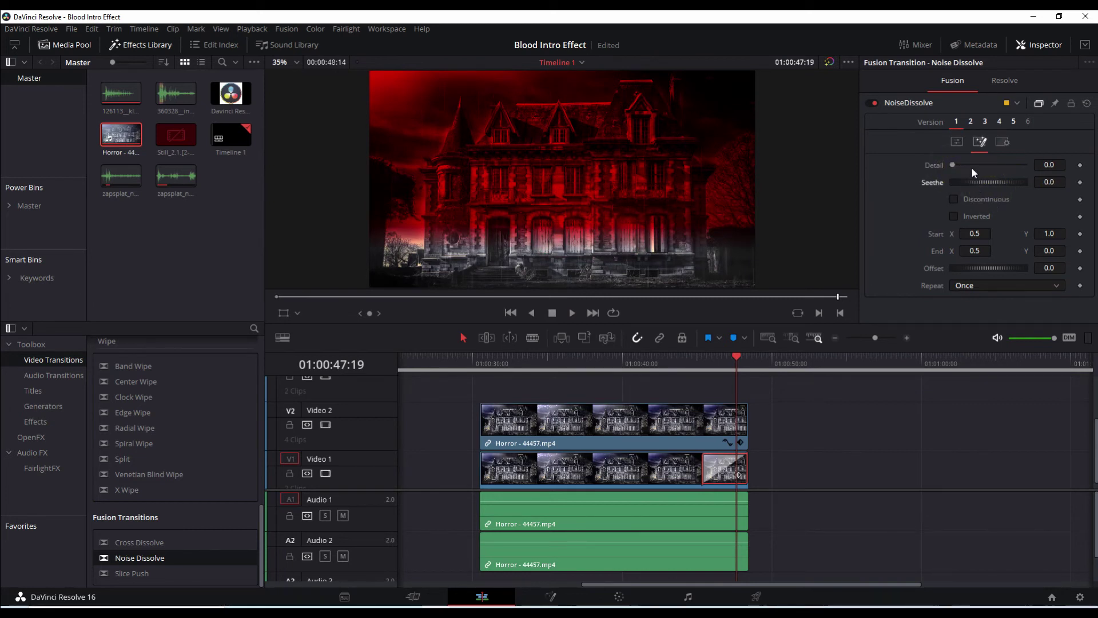
Play the transition from 01:00:45:10 to 01:00:47:04 to review the current dissolve.
left_click(956, 141)
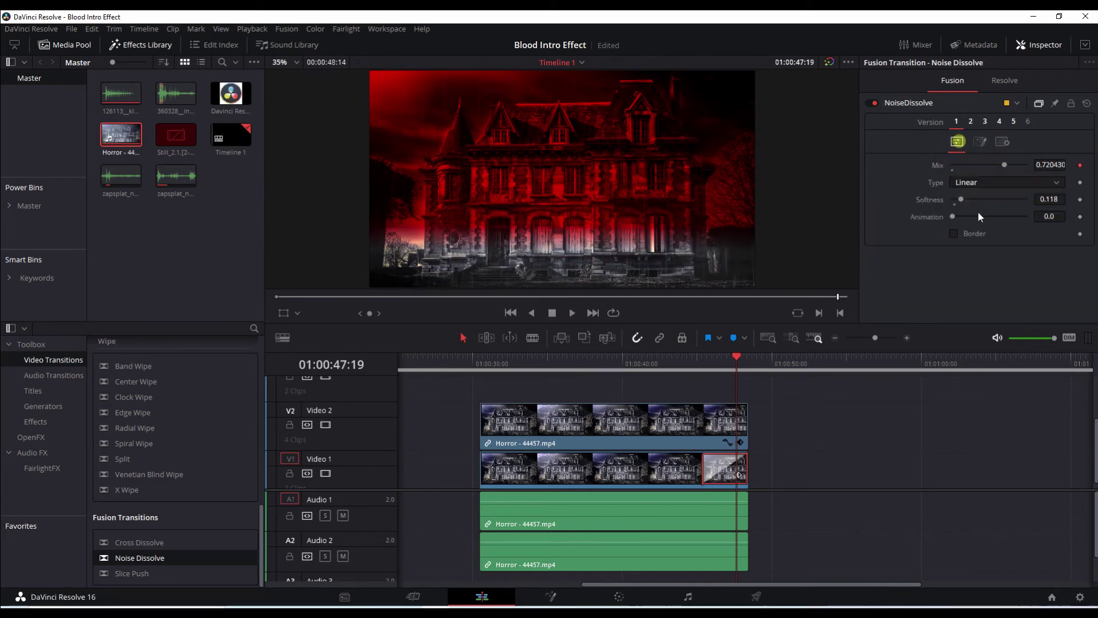
left_click(704, 362)
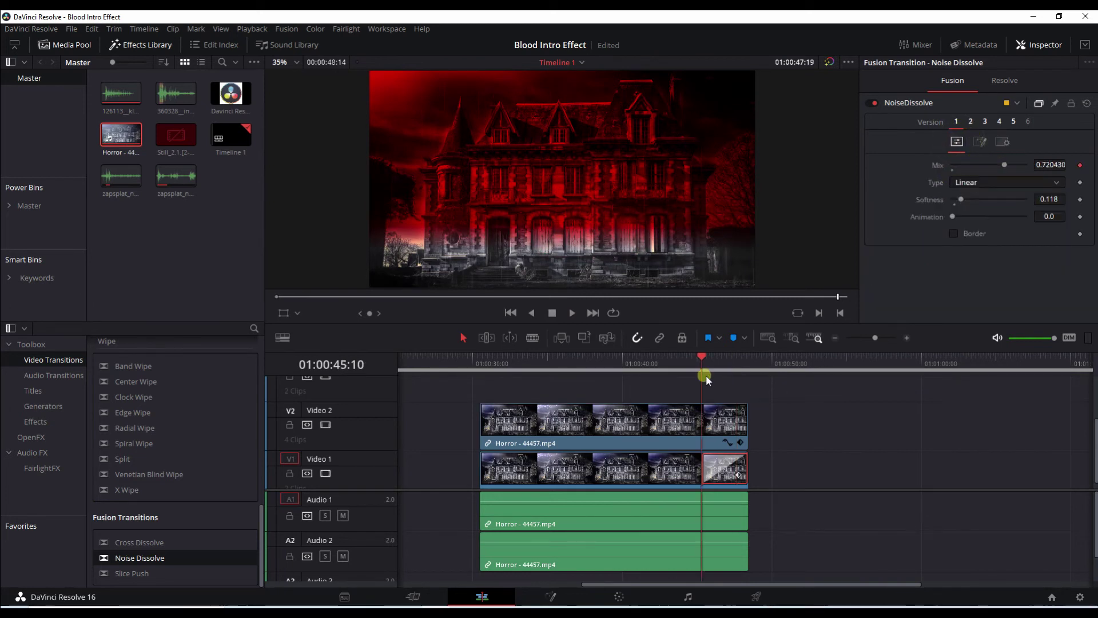
key("space")
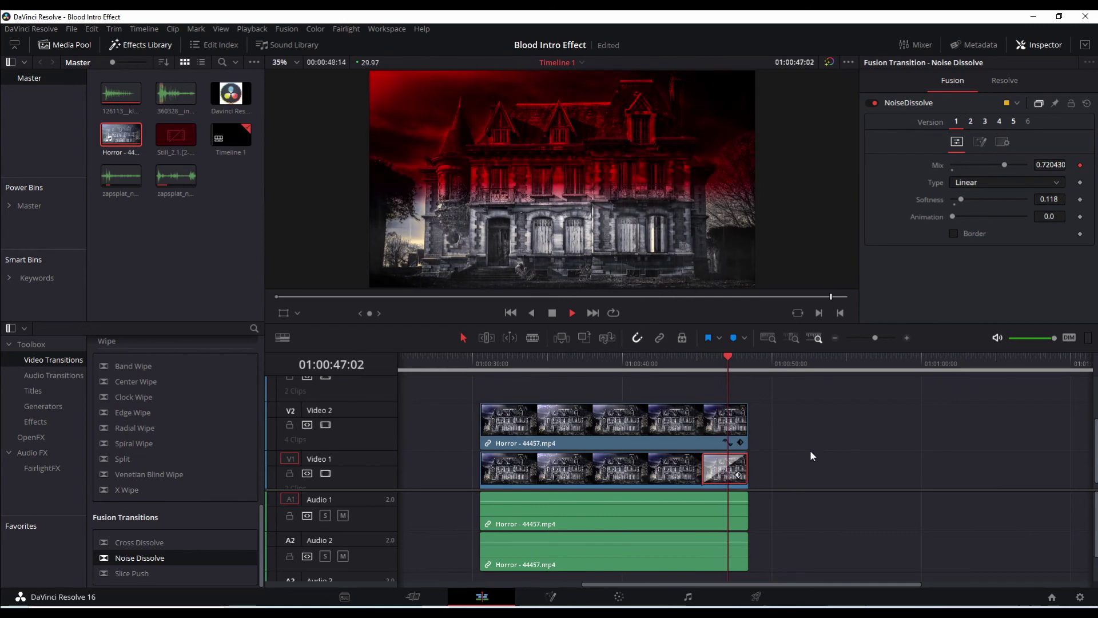
key("space")
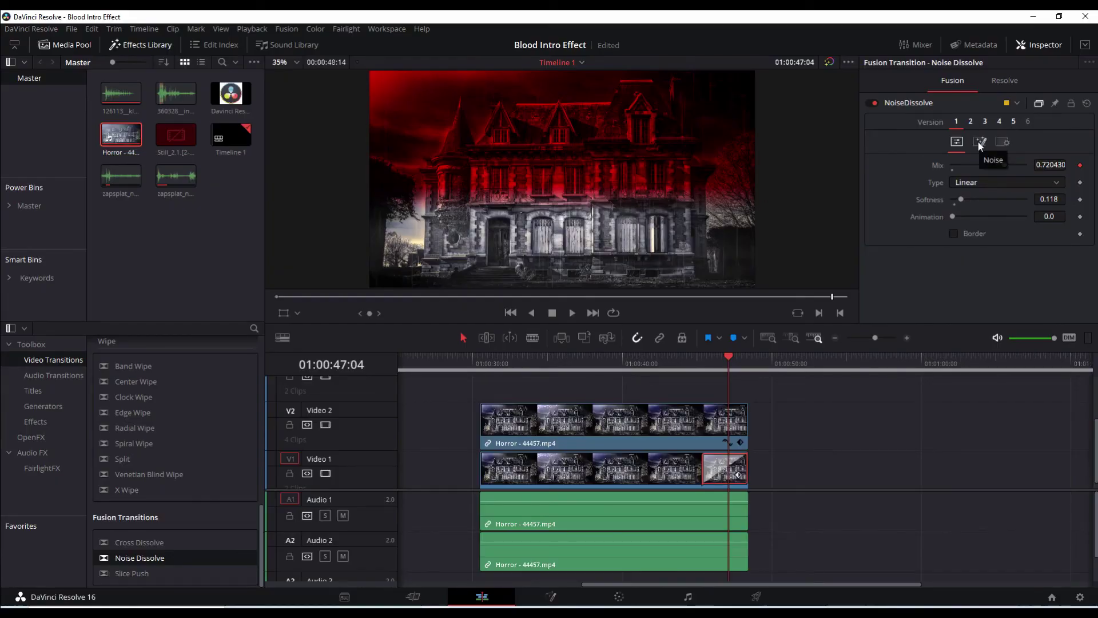
Raise the noise Detail to about 1.26 and replay the transition from 01:00:45:10.
left_click(979, 143)
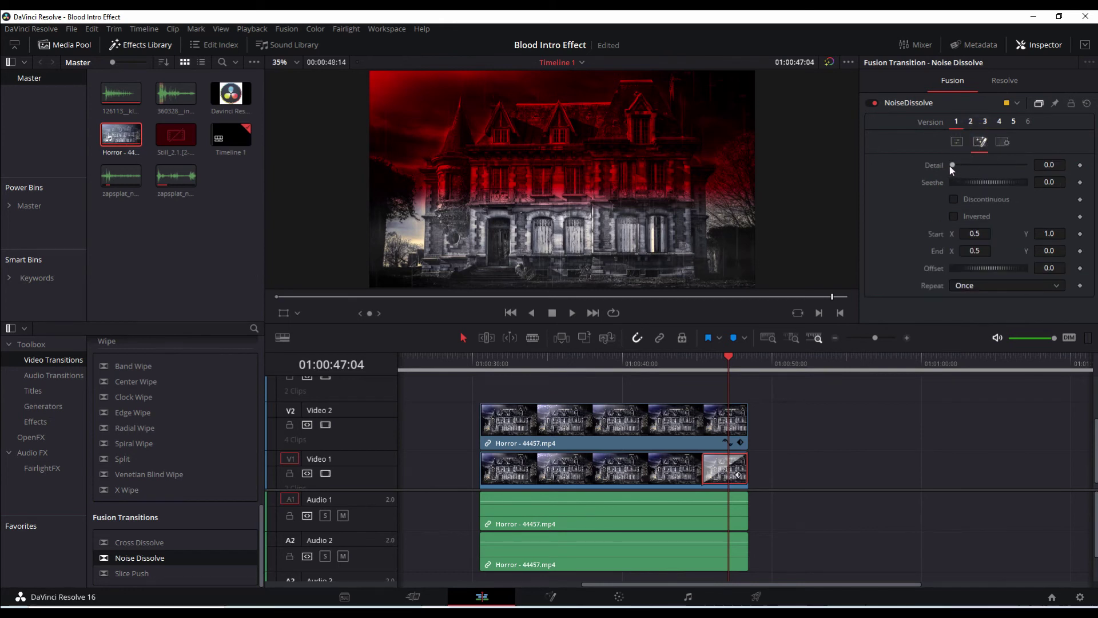
mouse_move(952, 166)
left_mouse_down()
mouse_move(980, 183)
mouse_move(962, 183)
left_mouse_up()
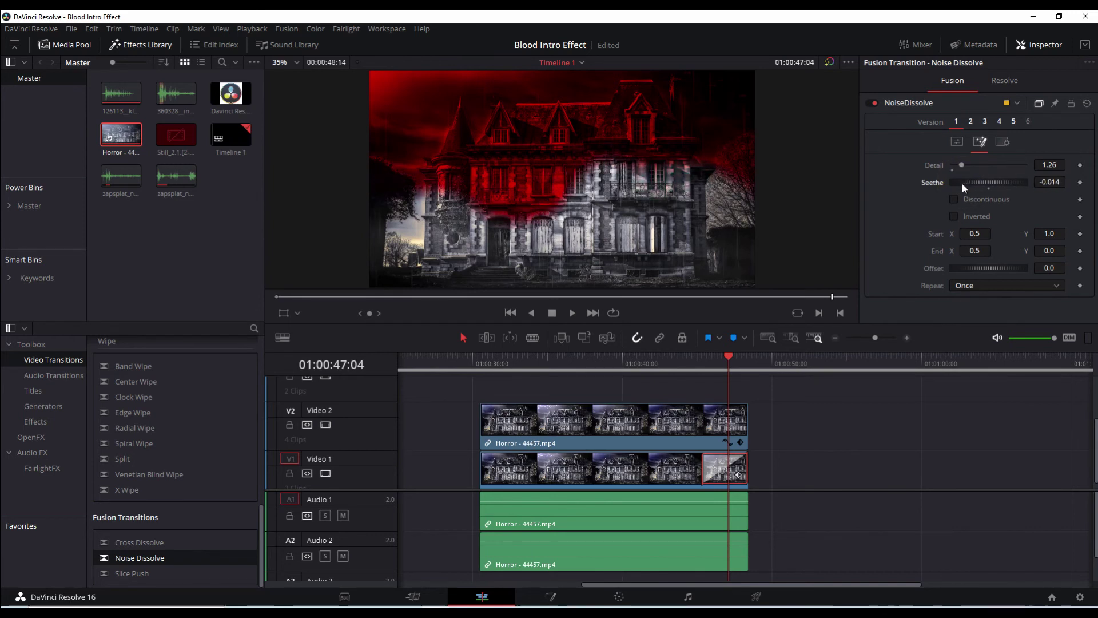
left_click(704, 372)
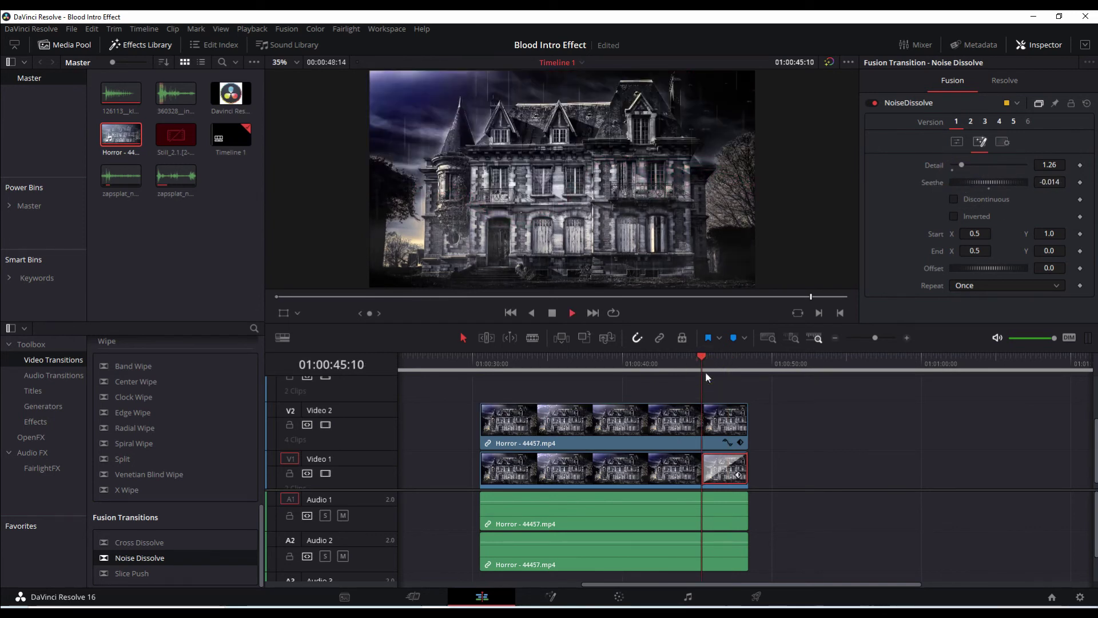
key("space")
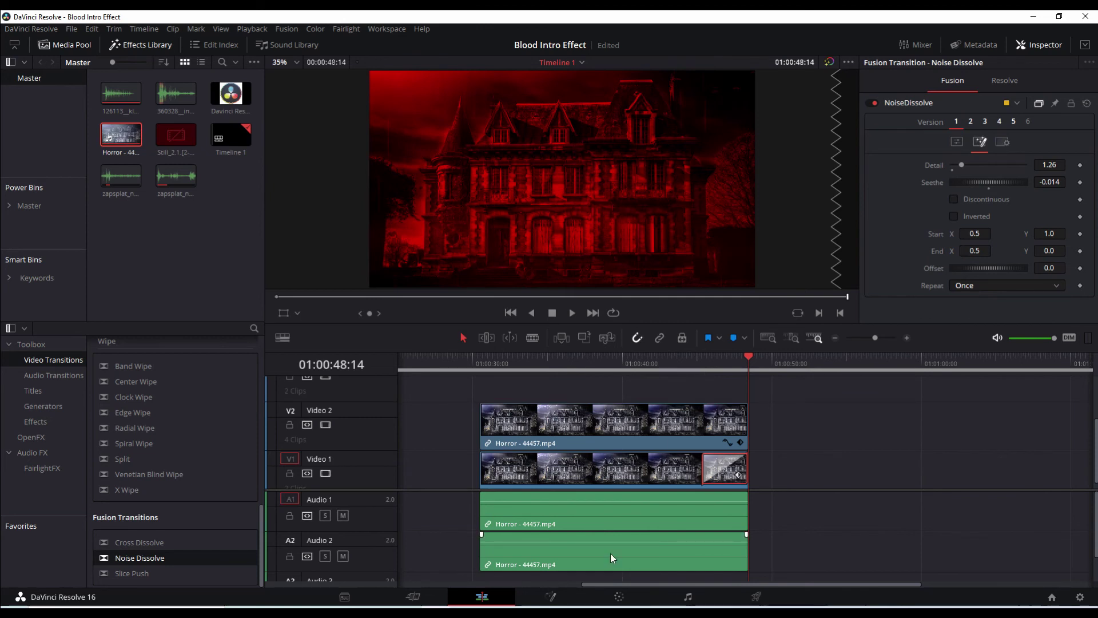
Open the Video 1 Noise Dissolve transition in the Fusion page.
left_click(553, 597)
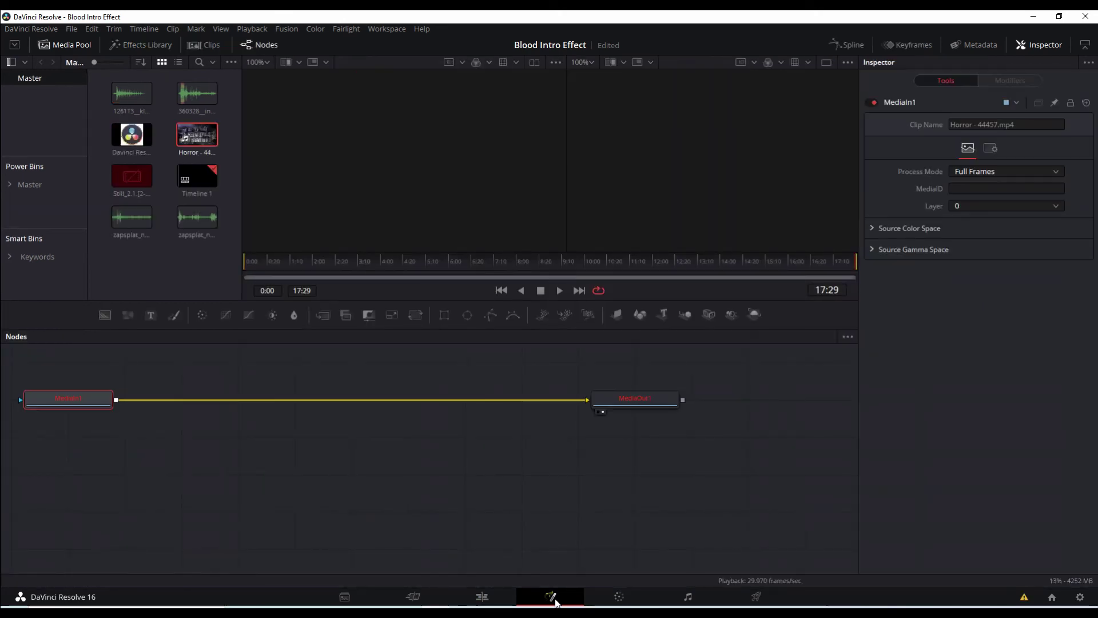
left_click(482, 595)
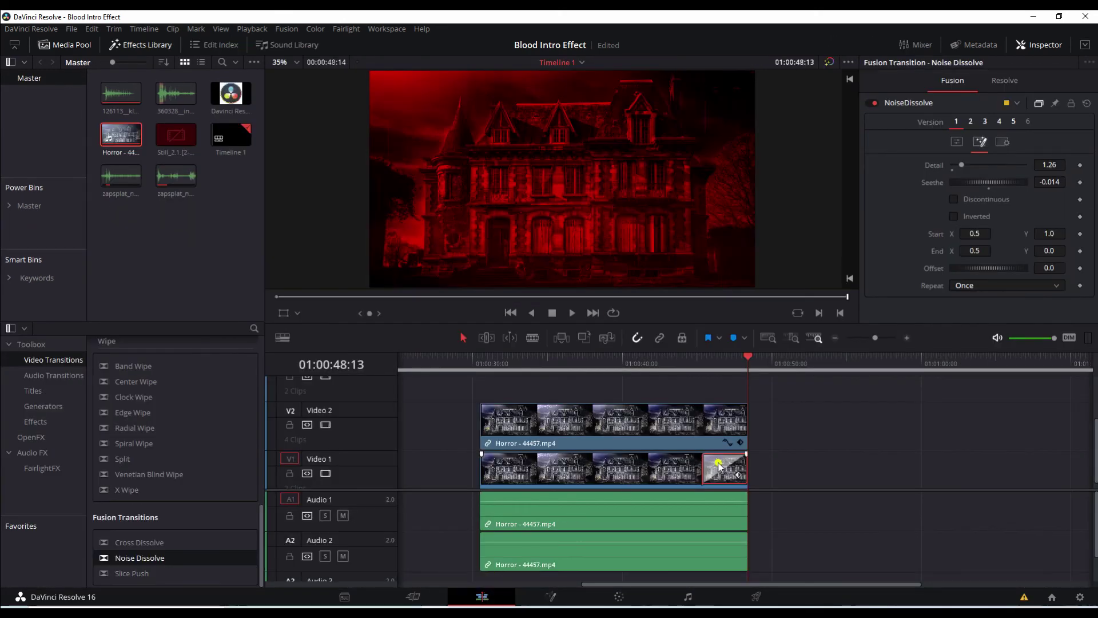
right_click(719, 465)
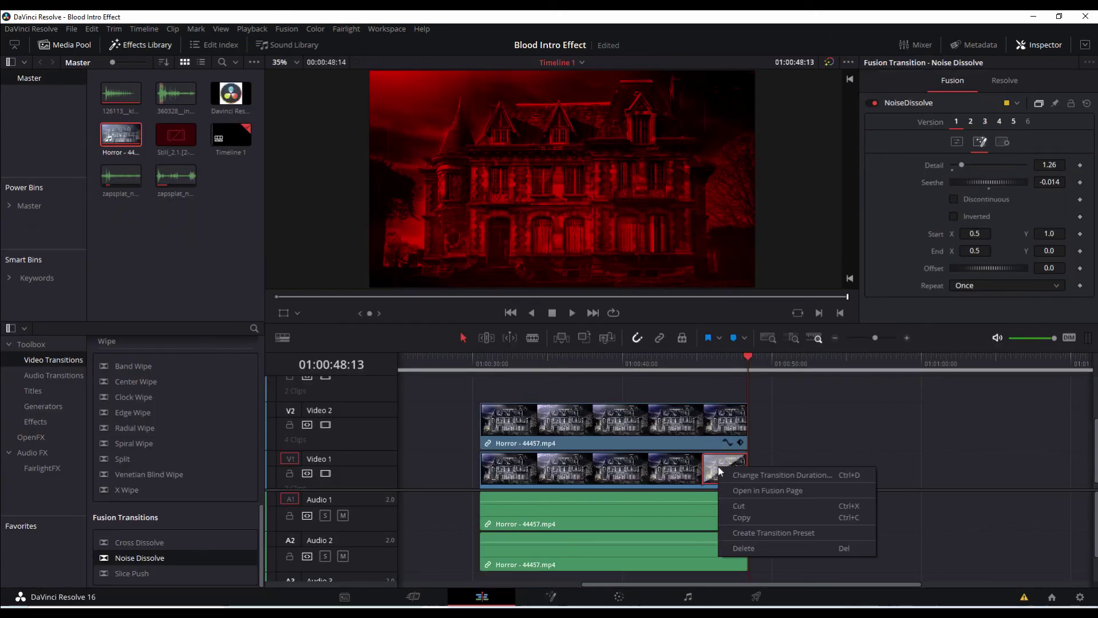
left_click(794, 492)
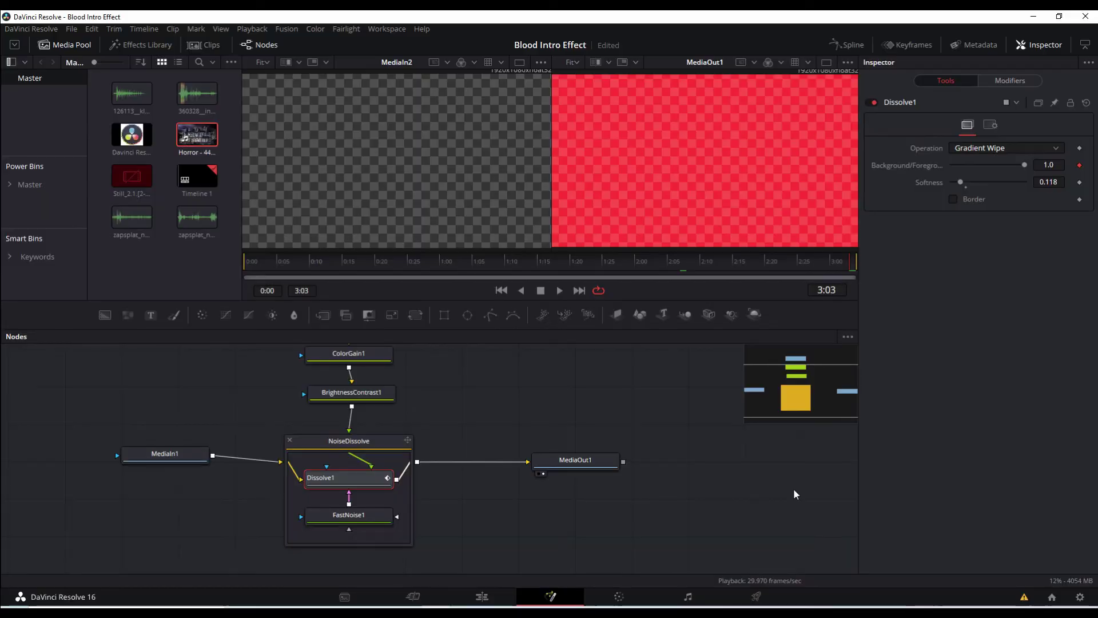
At frame 2:15, inspect the ColorGain1 and BrightnessContrast1 node settings.
left_click(733, 259)
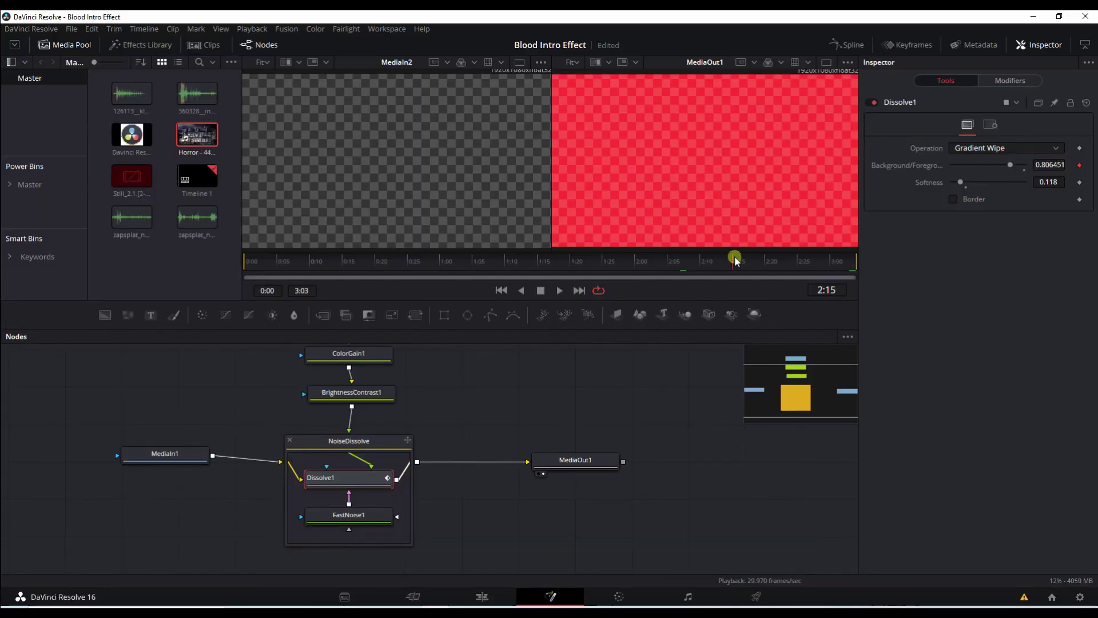
scroll(424, 434, "up", 2)
left_click(366, 395)
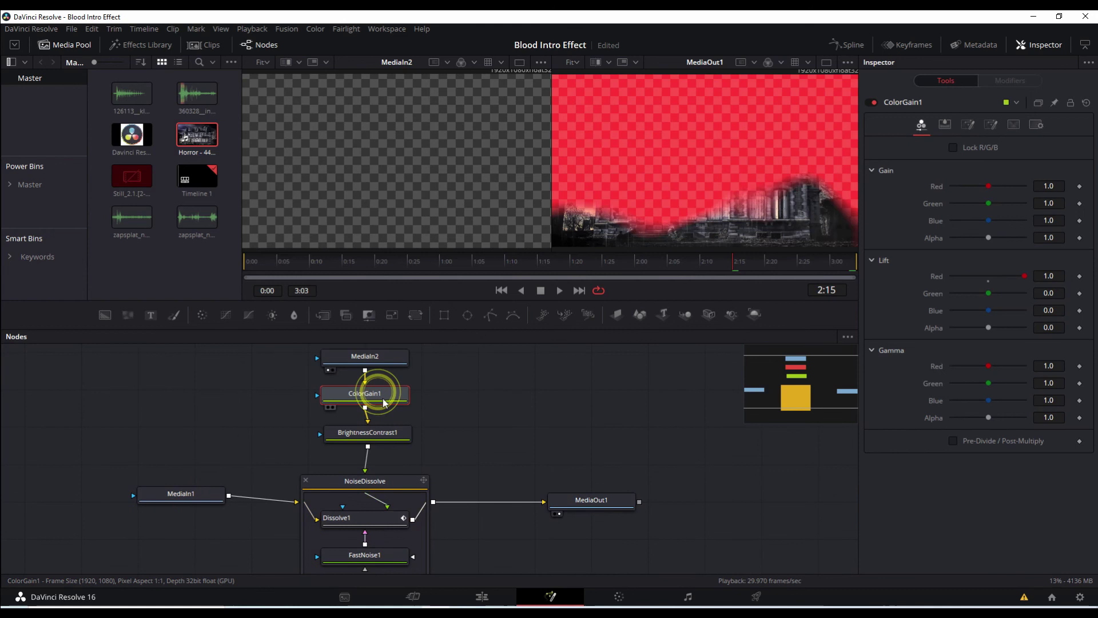
left_click(386, 437)
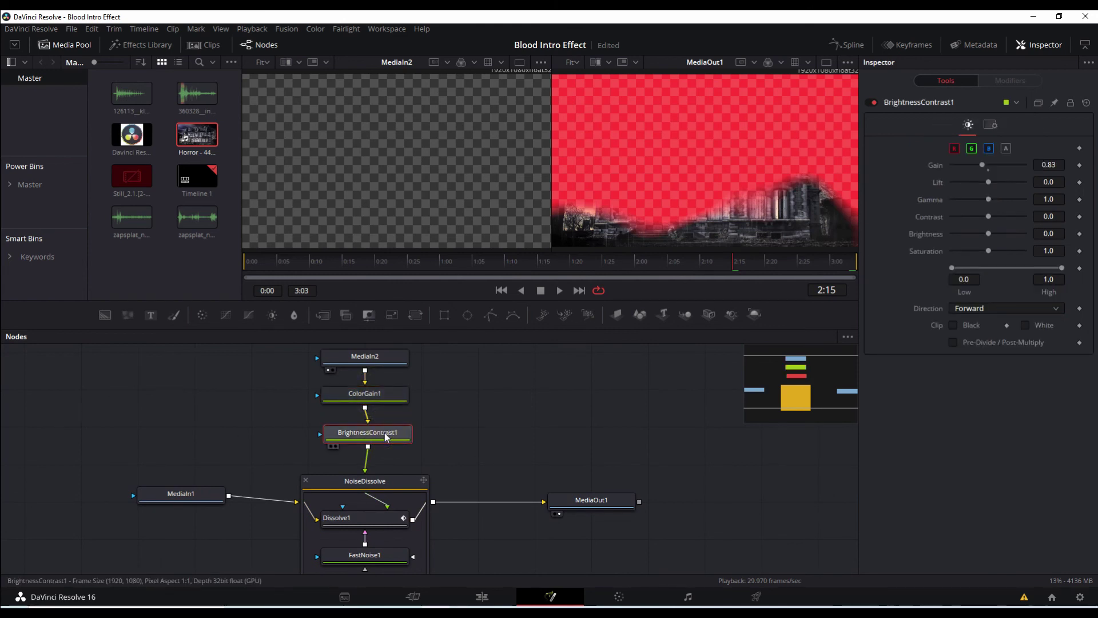